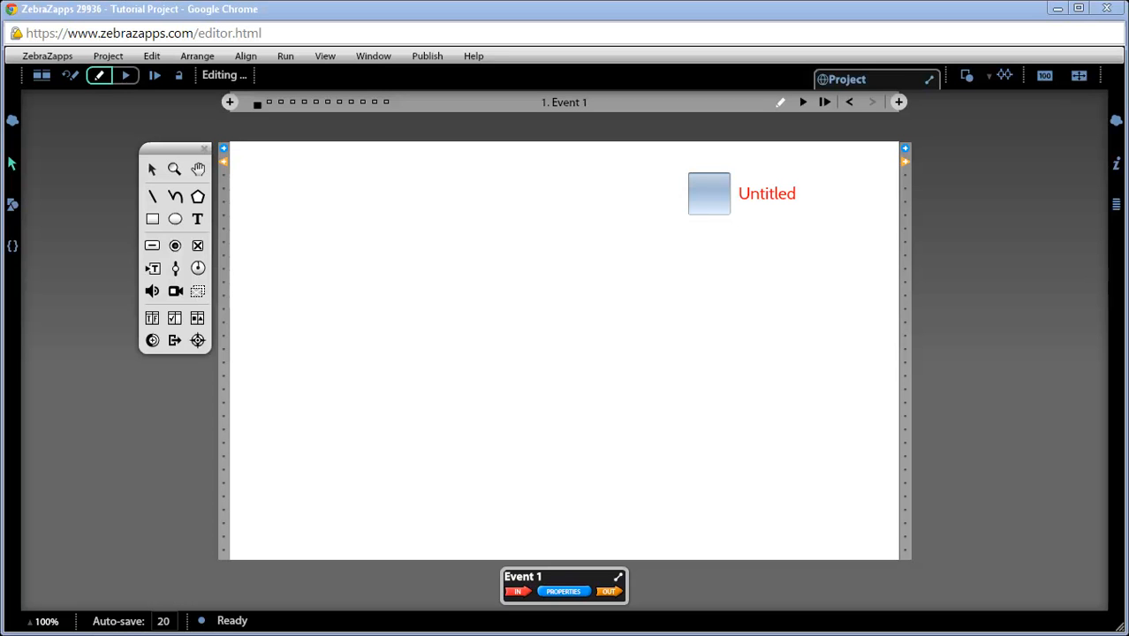
Step: Rename the checkbox's label to US Headquarters
{"action": "left_click", "coordinate": [786, 197]}
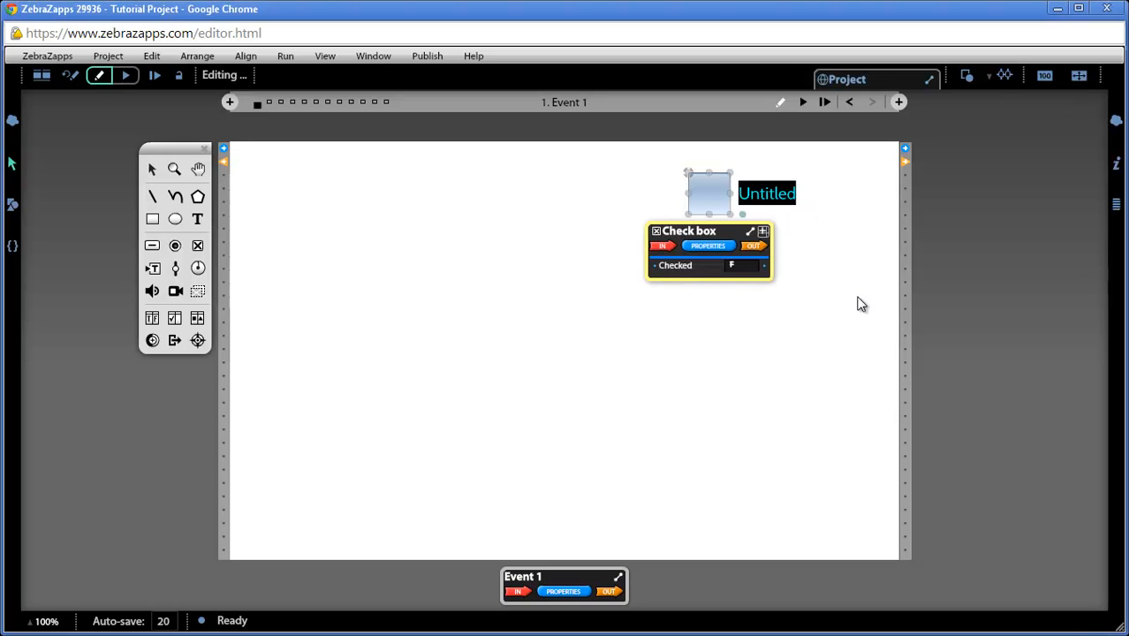
{"action": "type", "text": "US He"}
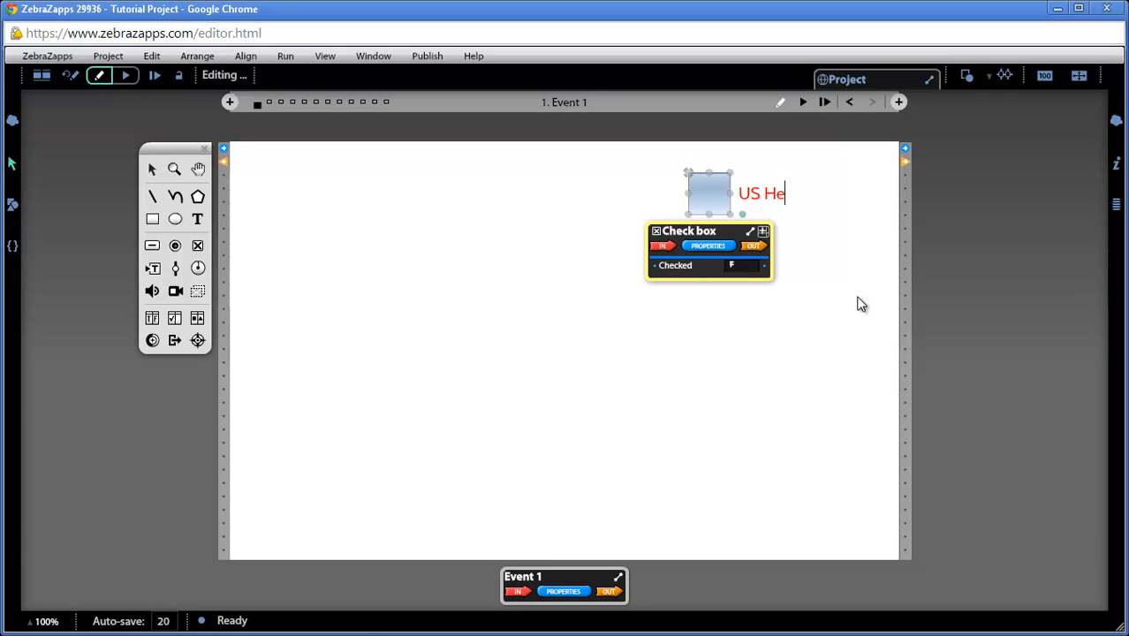
{"action": "type", "text": "adquarters"}
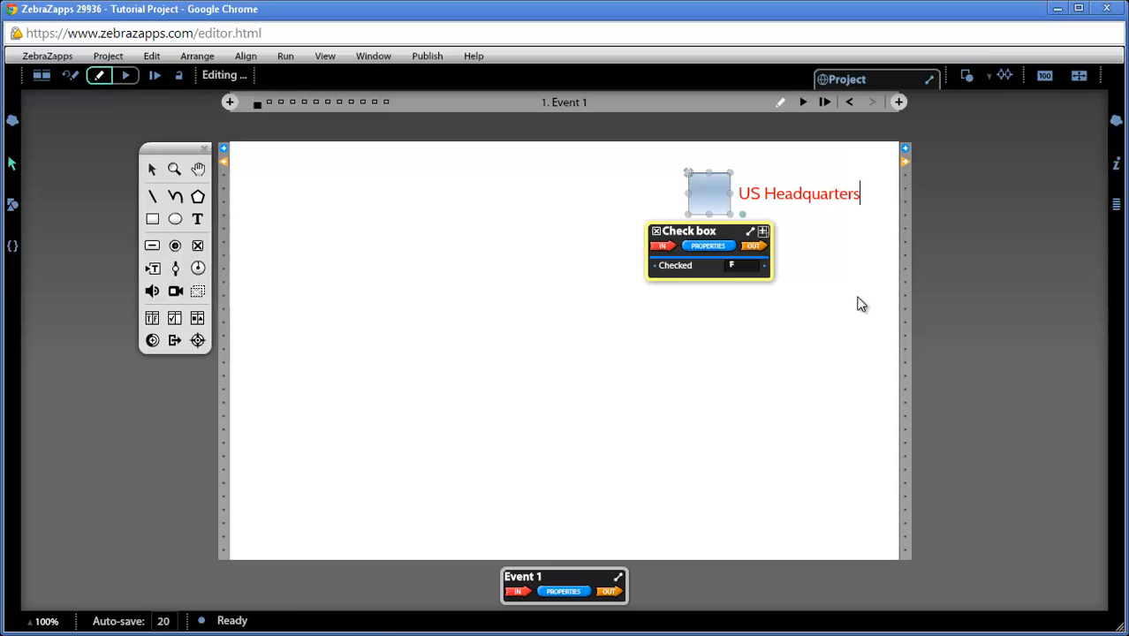
{"action": "left_click", "coordinate": [849, 306]}
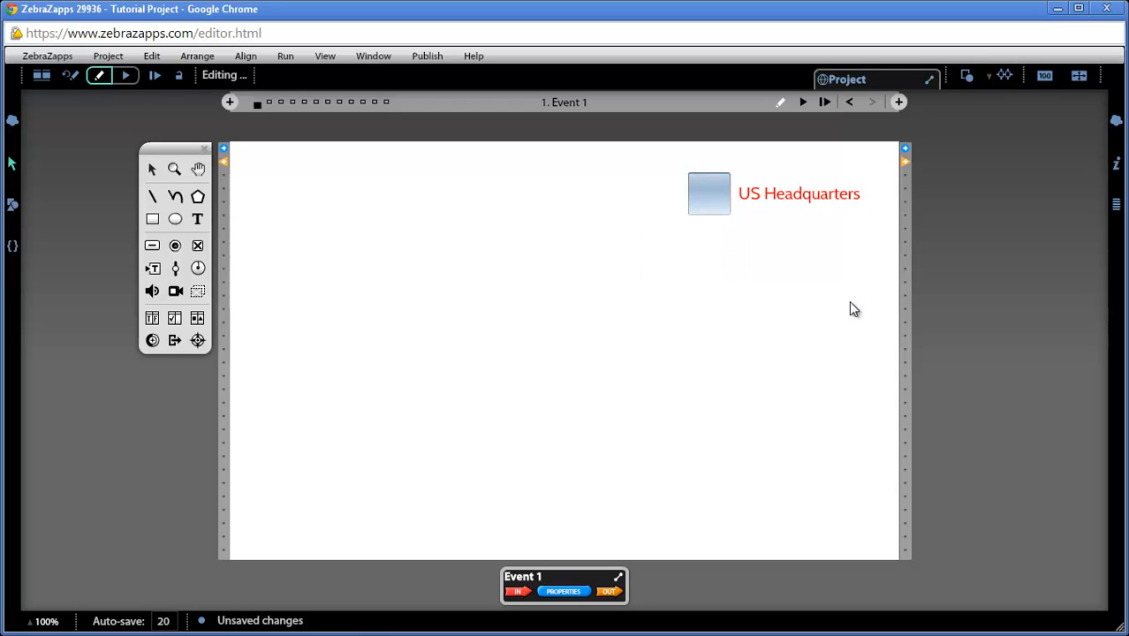
Step: Insert the us-map.png image from the project library onto the stage
{"action": "left_click", "coordinate": [718, 191]}
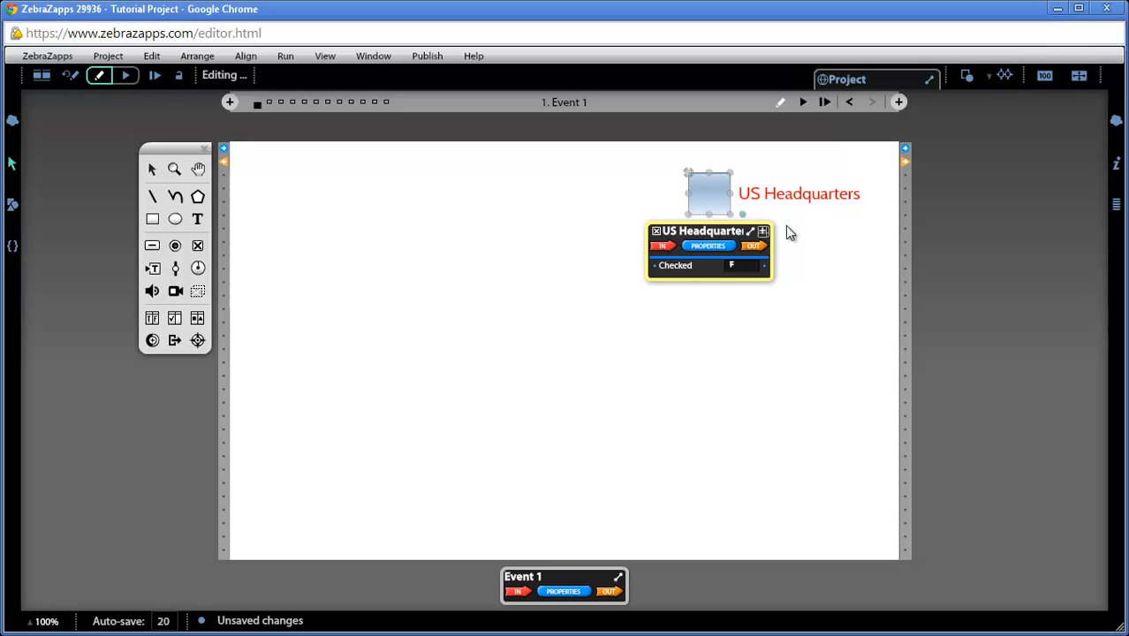
{"action": "left_click", "coordinate": [14, 207]}
{"action": "left_click_drag", "start_coordinate": [32, 152], "coordinate": [530, 340]}
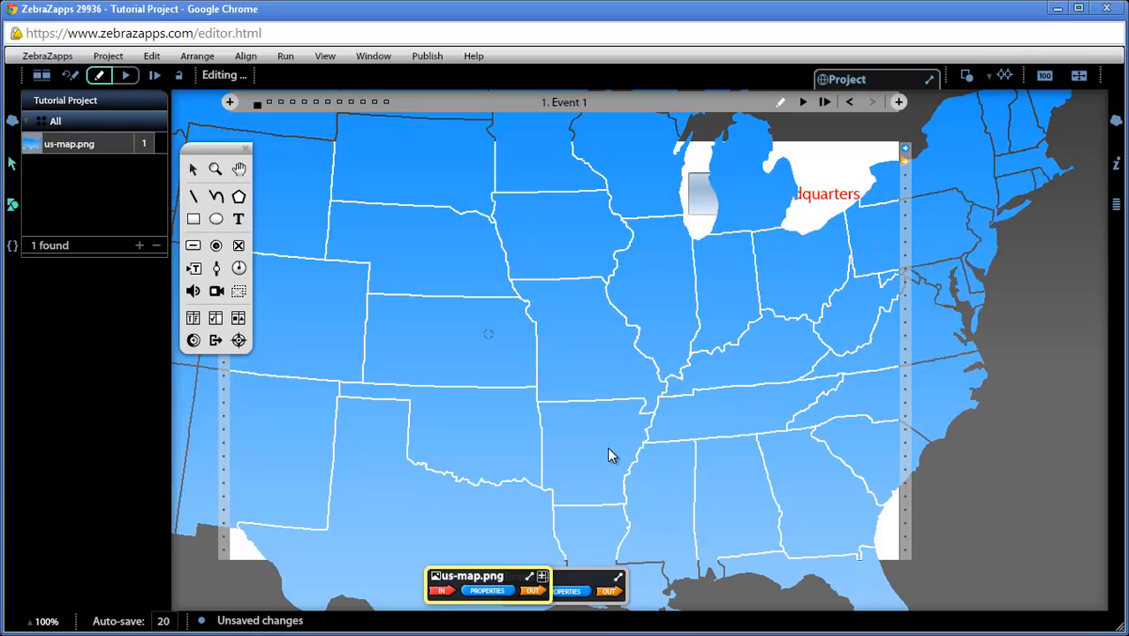
Step: Resize and reposition the map to fit the stage below the US Headquarters checkbox
{"action": "left_click_drag", "start_coordinate": [734, 454], "coordinate": [677, 292]}
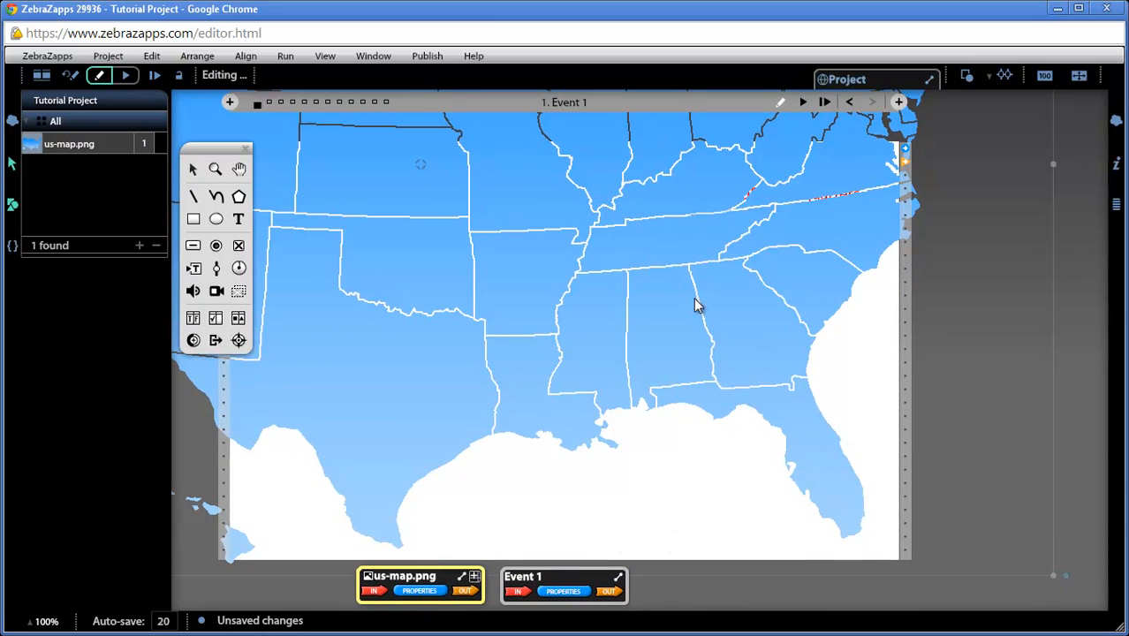
{"action": "left_click_drag", "start_coordinate": [1052, 579], "coordinate": [633, 431]}
{"action": "left_click_drag", "start_coordinate": [468, 263], "coordinate": [638, 378]}
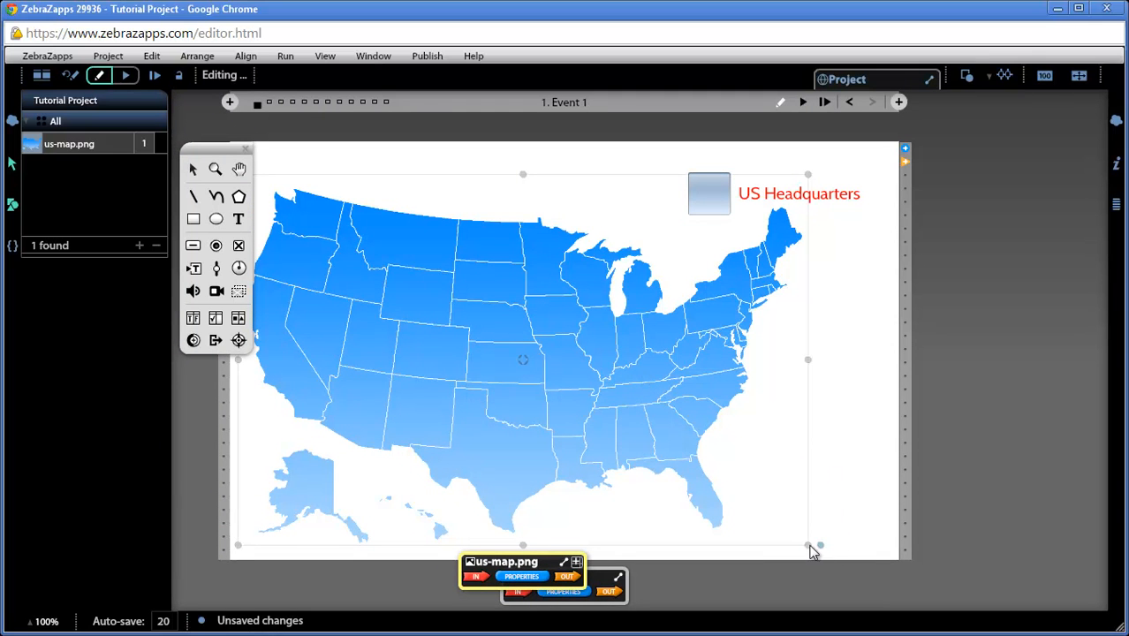
{"action": "left_click_drag", "start_coordinate": [812, 545], "coordinate": [765, 513]}
{"action": "left_click_drag", "start_coordinate": [632, 408], "coordinate": [633, 440]}
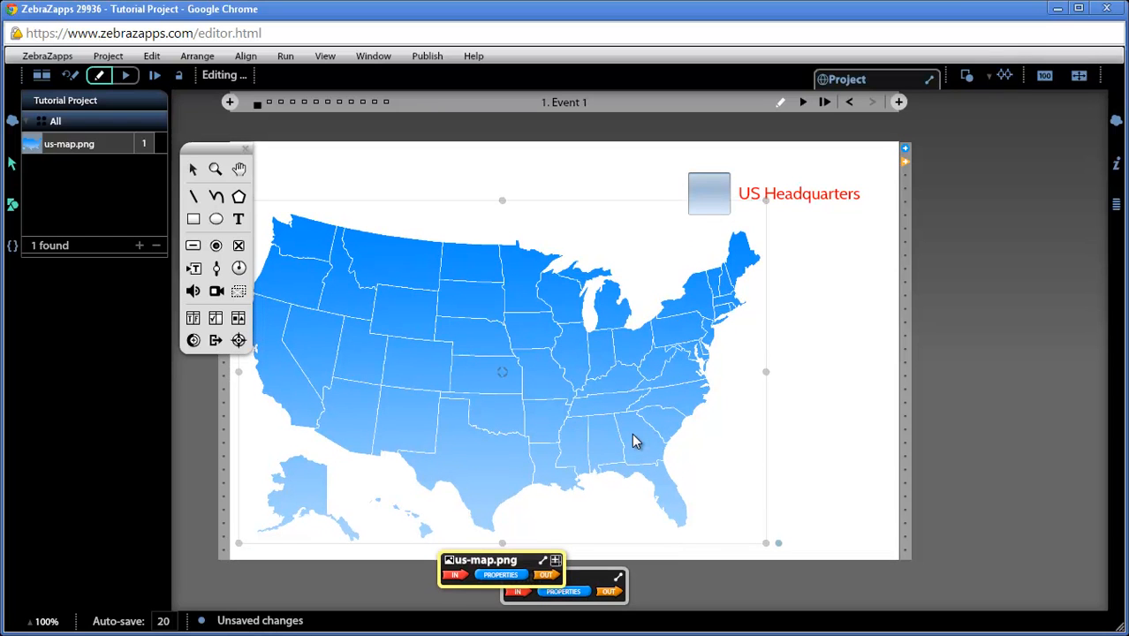
{"action": "left_click", "coordinate": [12, 204]}
{"action": "left_click_drag", "start_coordinate": [217, 154], "coordinate": [176, 156]}
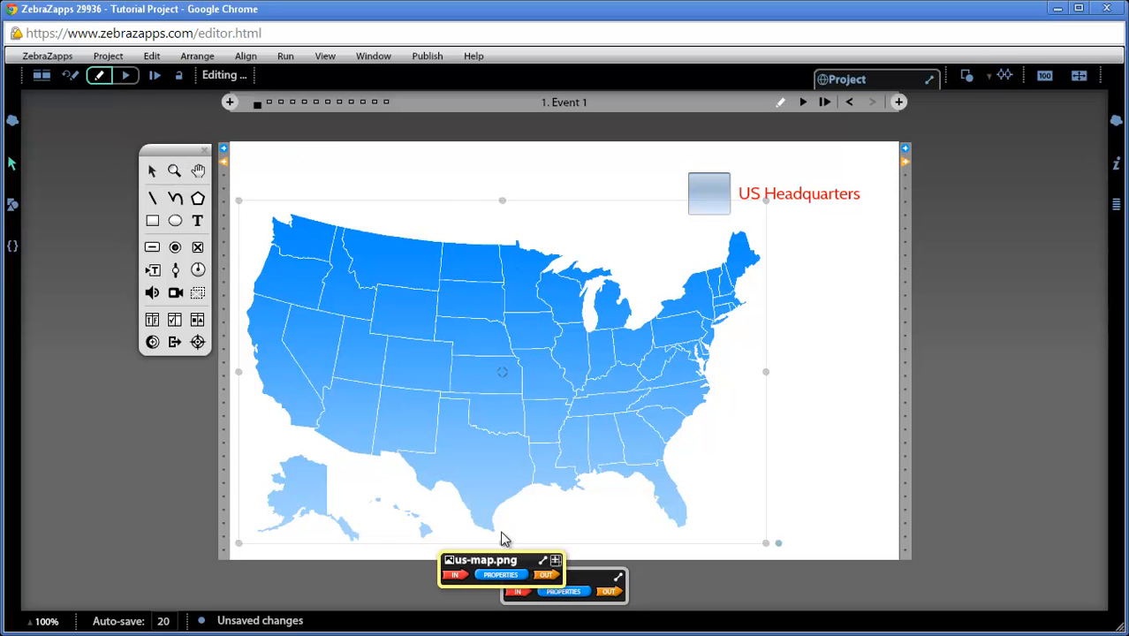
Step: Move the map's message center out of the way and lock the map
{"action": "left_click_drag", "start_coordinate": [504, 566], "coordinate": [310, 515]}
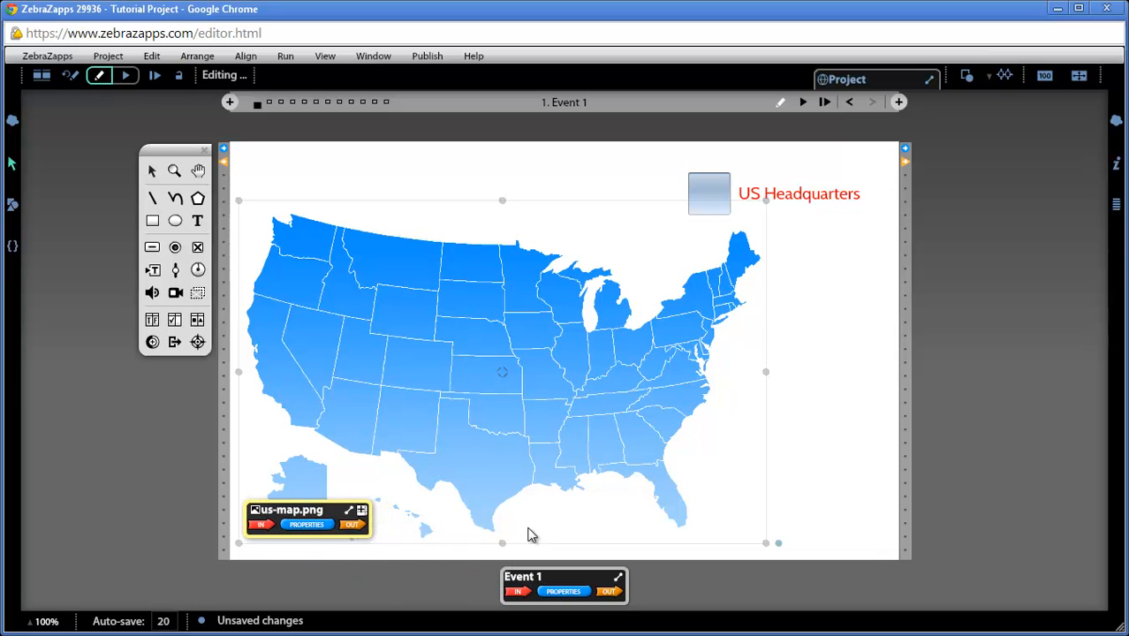
{"action": "key", "text": "ctrl+l"}
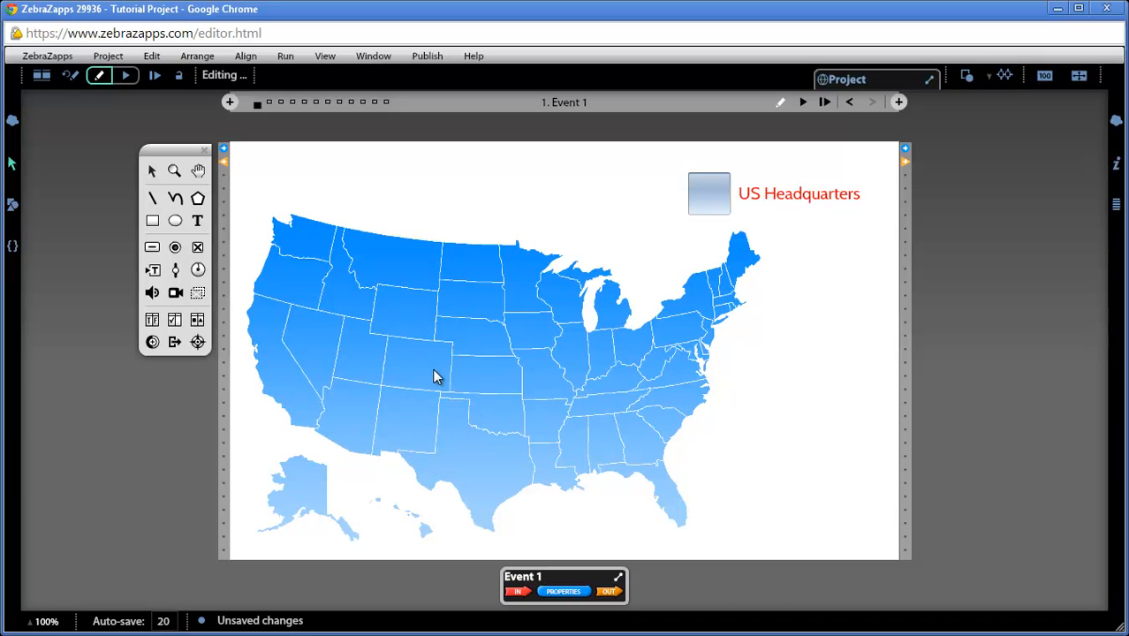
Step: Create a three-sided polygon on the map with the Polygon tool
{"action": "left_click", "coordinate": [199, 199]}
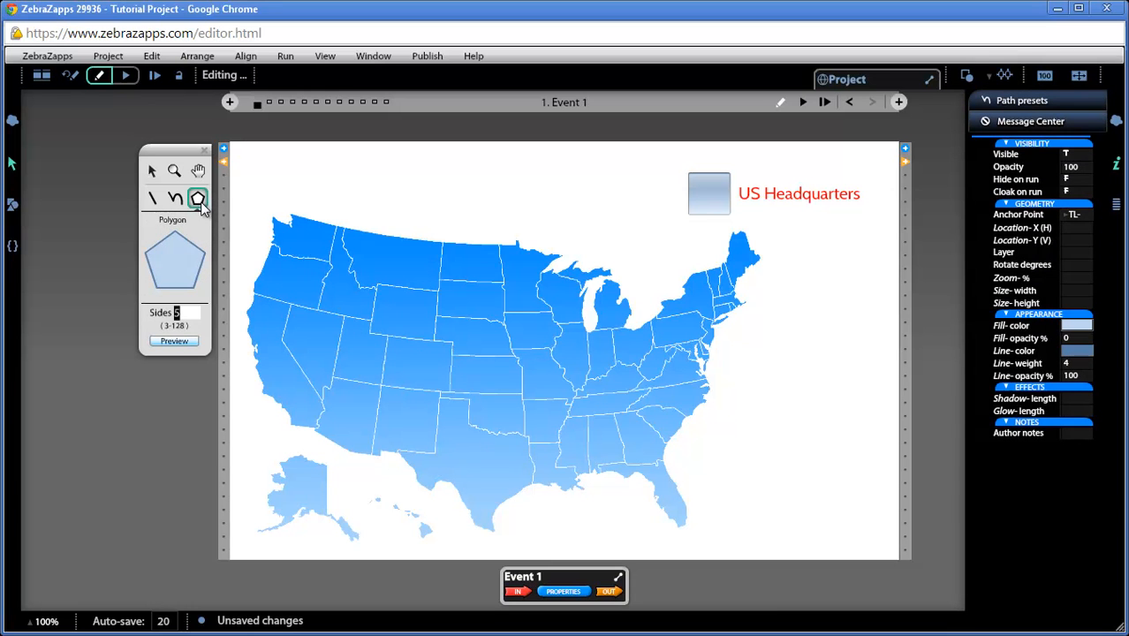
{"action": "left_click", "coordinate": [178, 313]}
{"action": "type", "text": "3"}
{"action": "key", "text": "Return"}
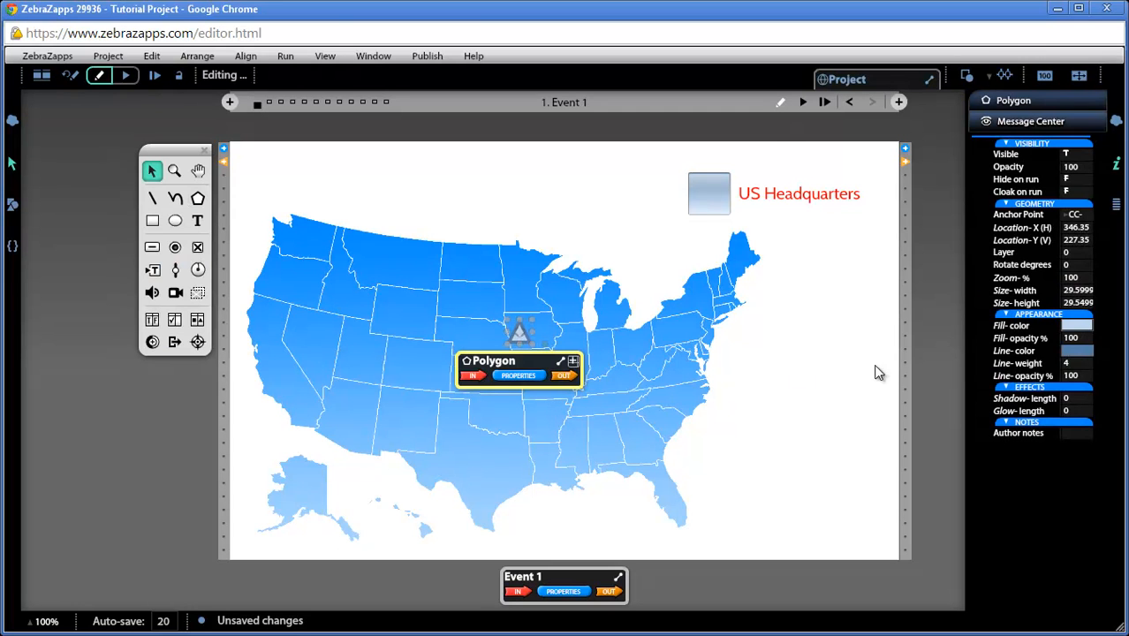
Step: Set the triangle's line weight to 0 and its fill color to red
{"action": "left_click", "coordinate": [1082, 363]}
{"action": "type", "text": "0"}
{"action": "key", "text": "Return"}
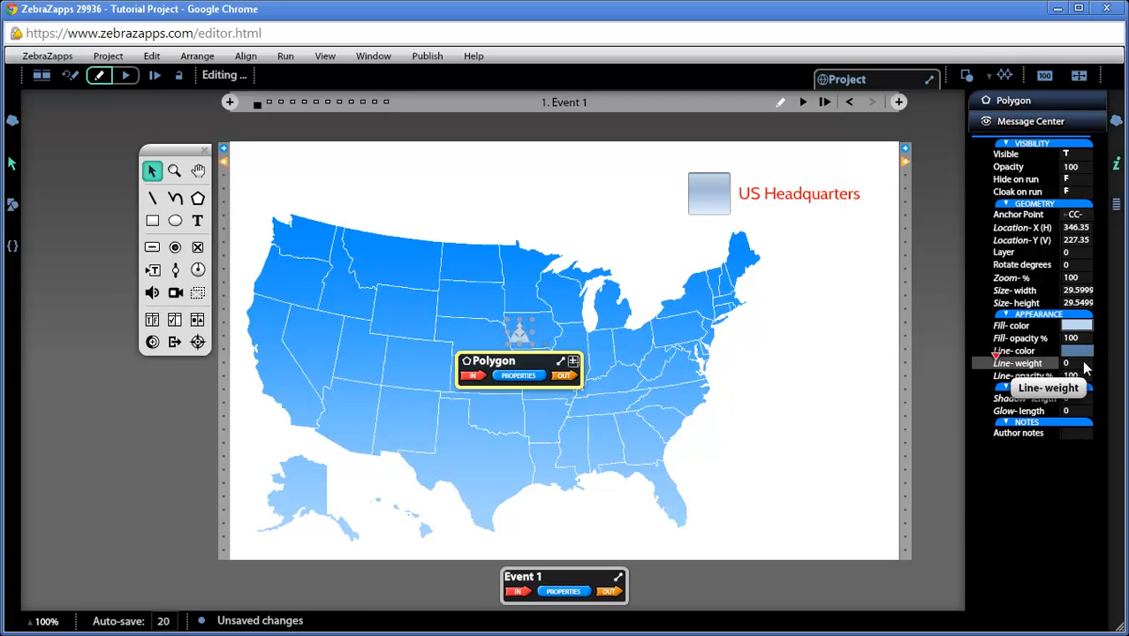
{"action": "left_click", "coordinate": [1076, 326]}
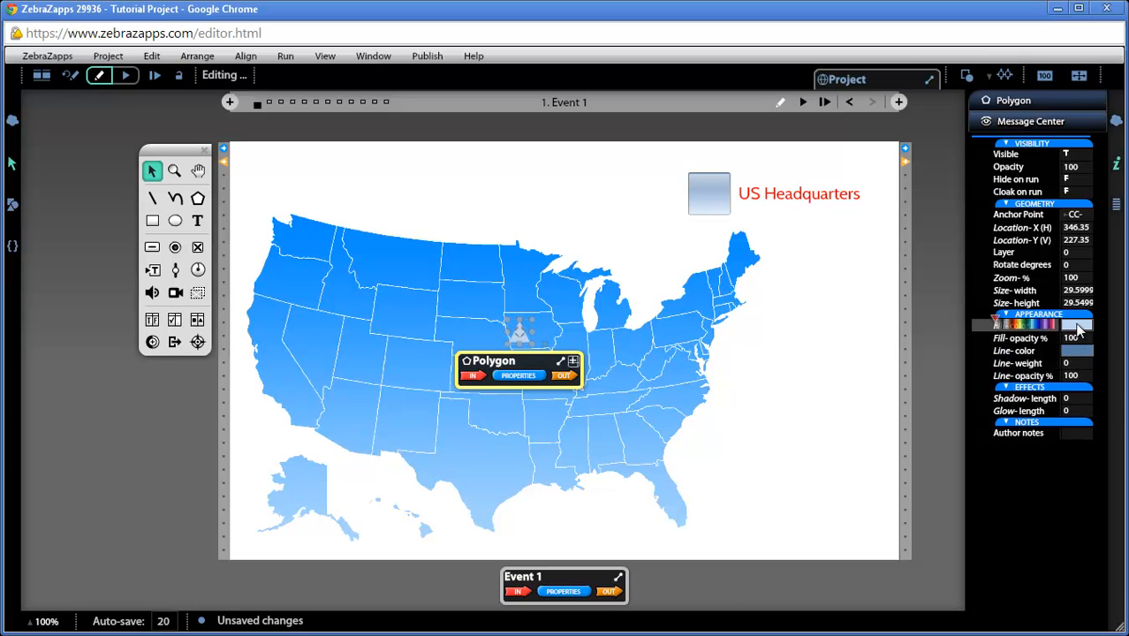
{"action": "left_click", "coordinate": [1019, 363]}
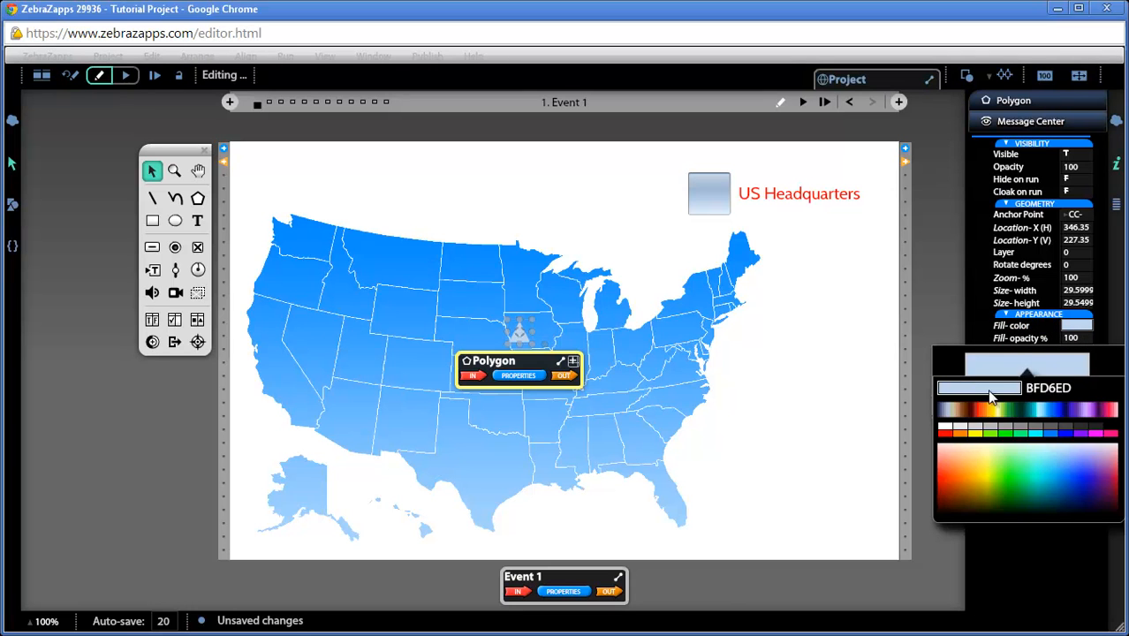
{"action": "left_click", "coordinate": [945, 434]}
{"action": "left_click", "coordinate": [945, 434]}
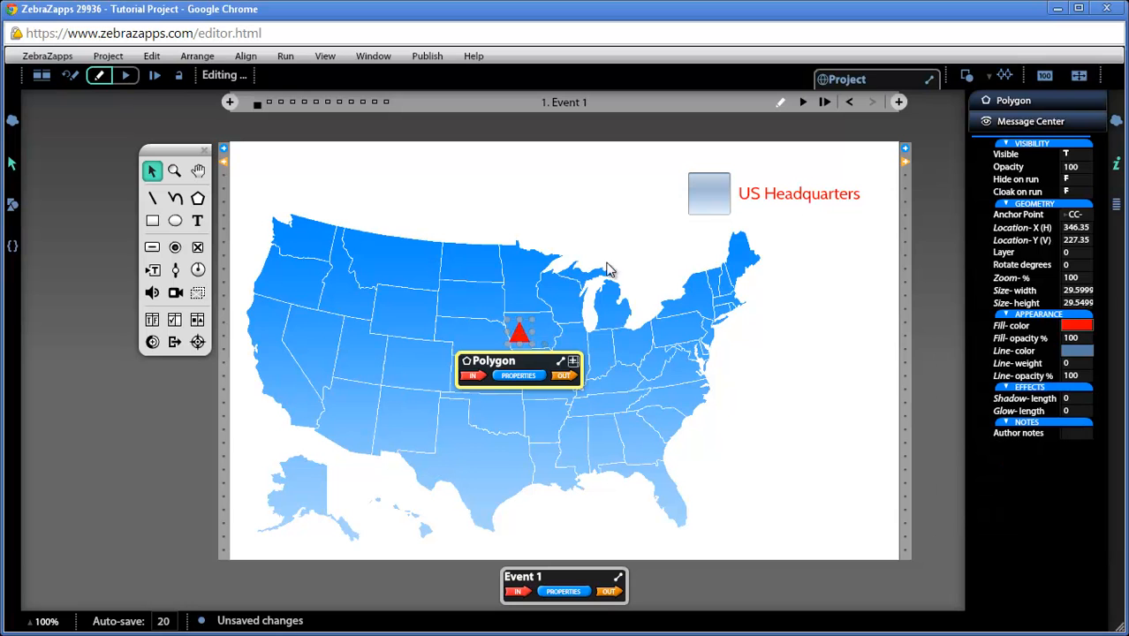
Step: Move the triangle onto Minnesota and rename it City Token
{"action": "left_click_drag", "start_coordinate": [517, 340], "coordinate": [532, 307]}
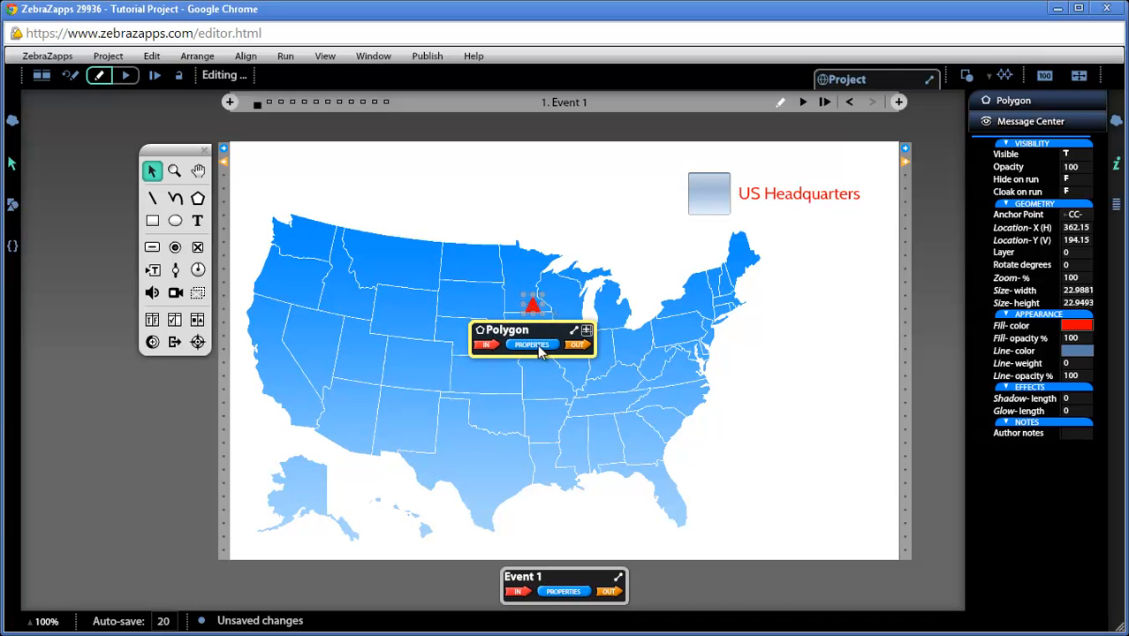
{"action": "double_click", "coordinate": [527, 329]}
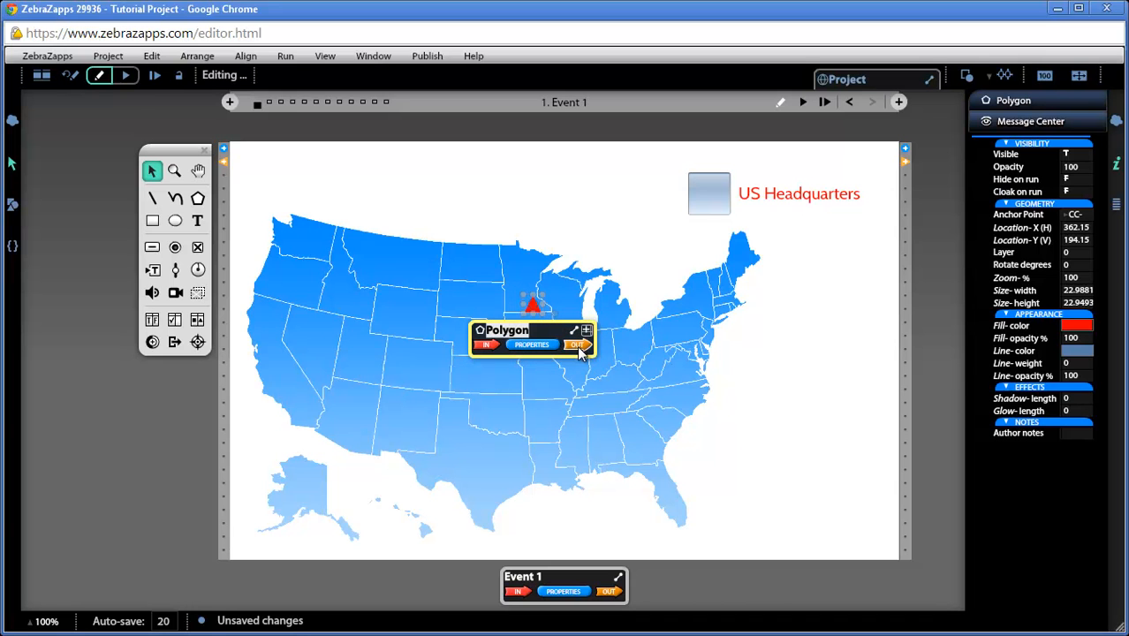
{"action": "type", "text": "City Token"}
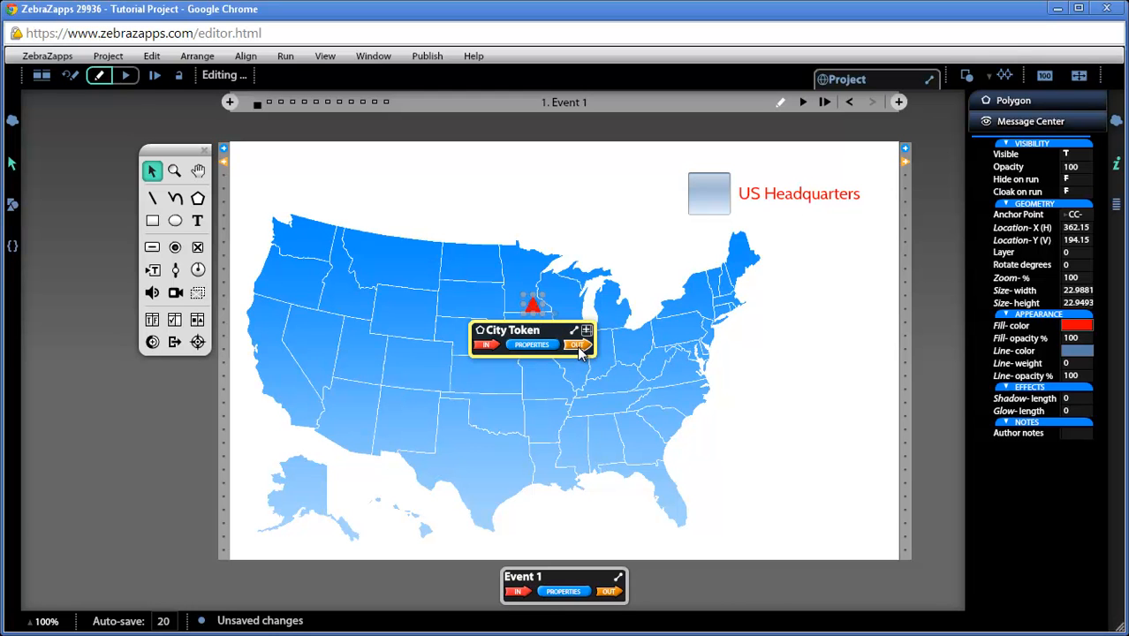
{"action": "left_click", "coordinate": [560, 375]}
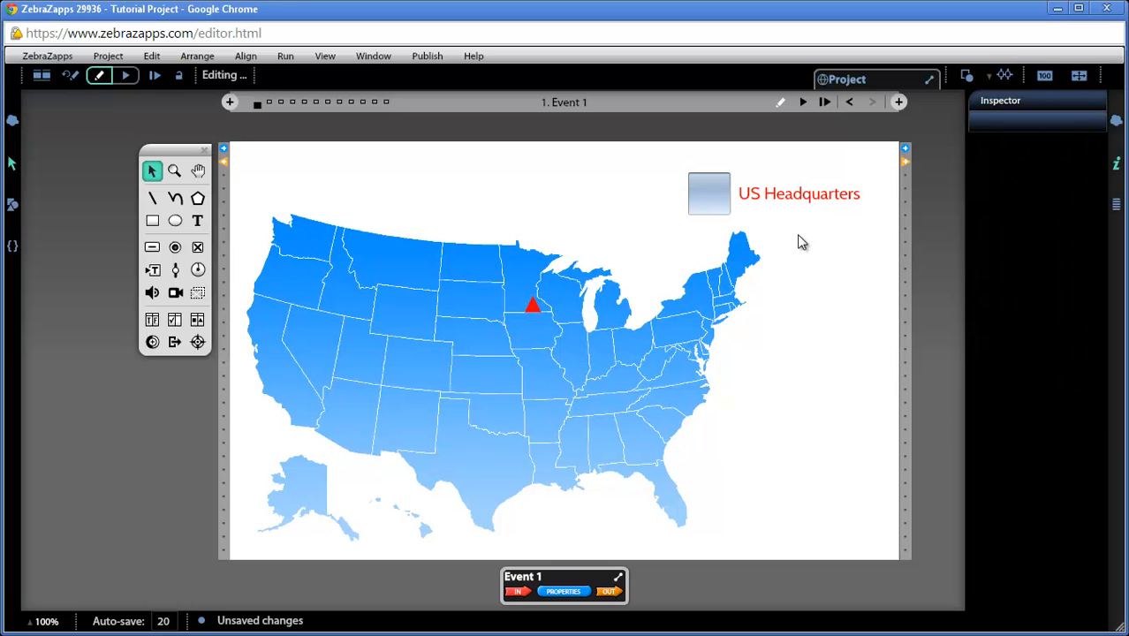
Step: Move the US Headquarters checkbox's message center beside the checkbox
{"action": "left_click", "coordinate": [720, 202]}
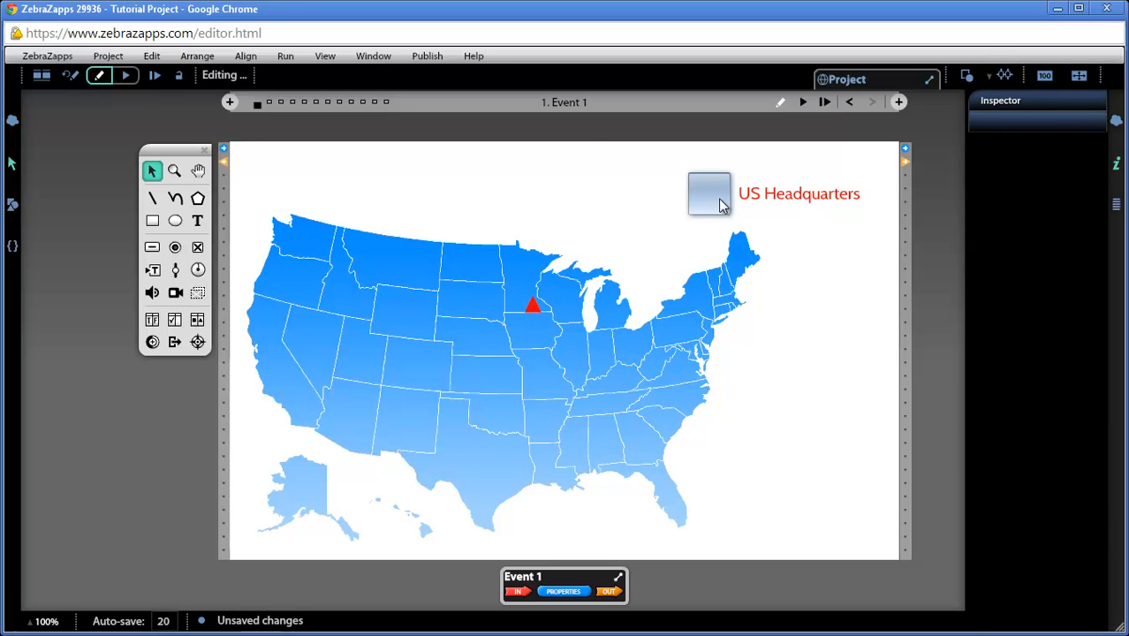
{"action": "left_click", "coordinate": [532, 309]}
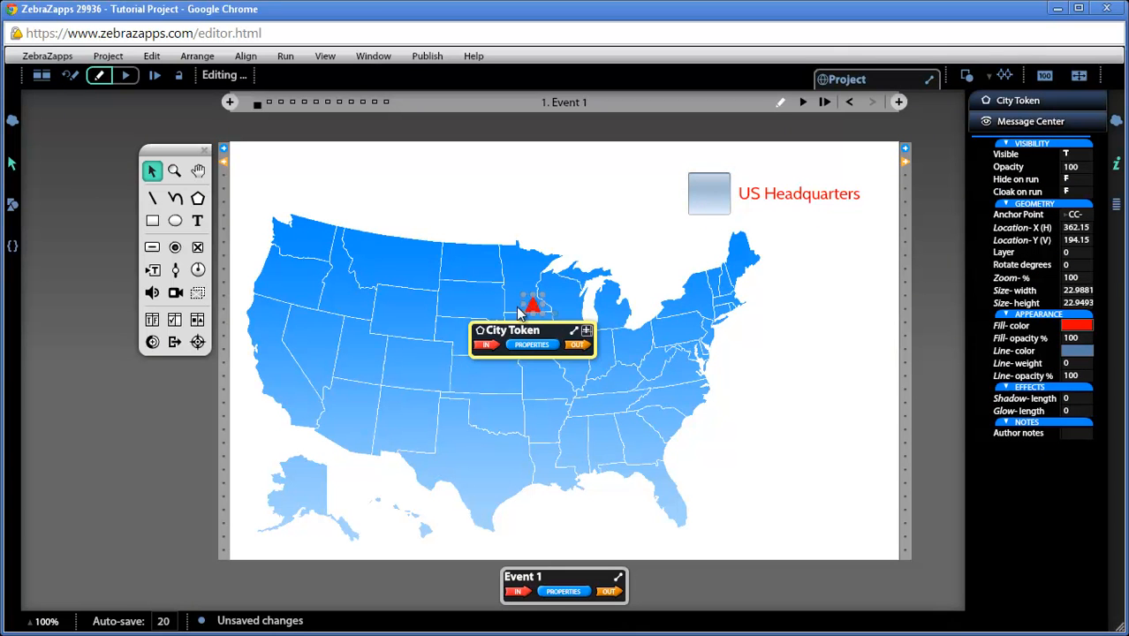
{"action": "left_click", "coordinate": [711, 201]}
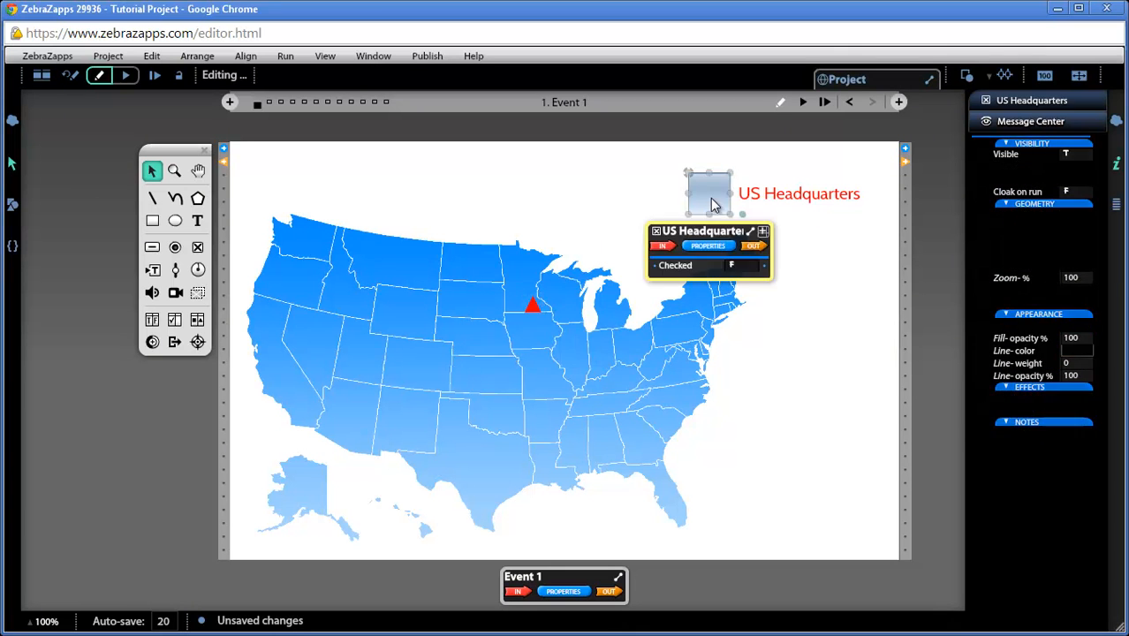
{"action": "left_click_drag", "start_coordinate": [711, 232], "coordinate": [803, 234]}
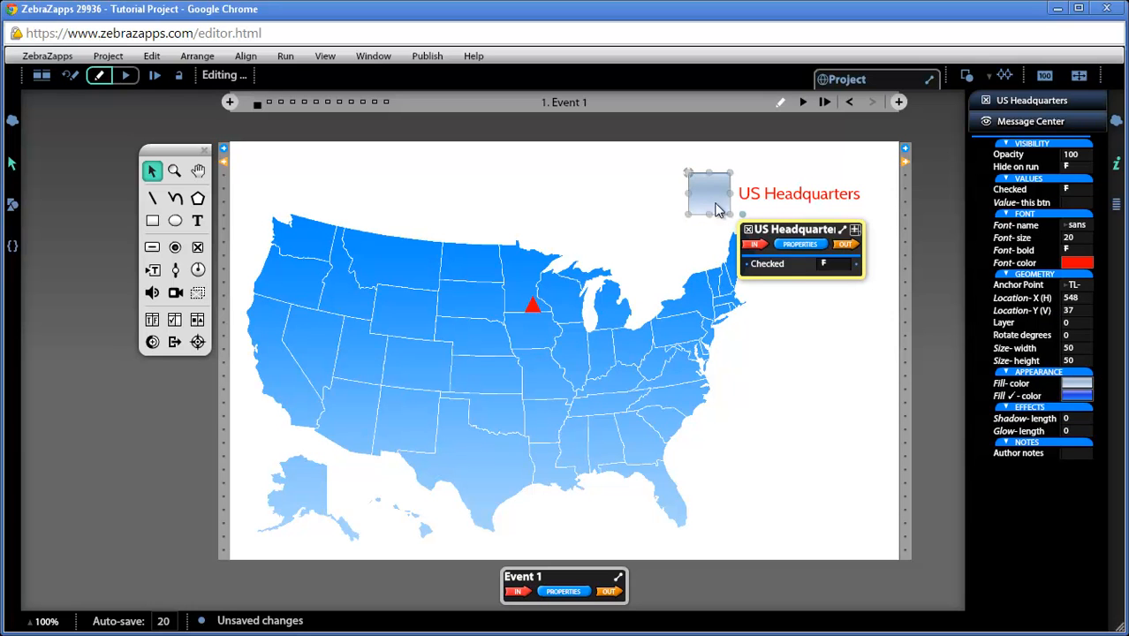
{"action": "left_click", "coordinate": [532, 311]}
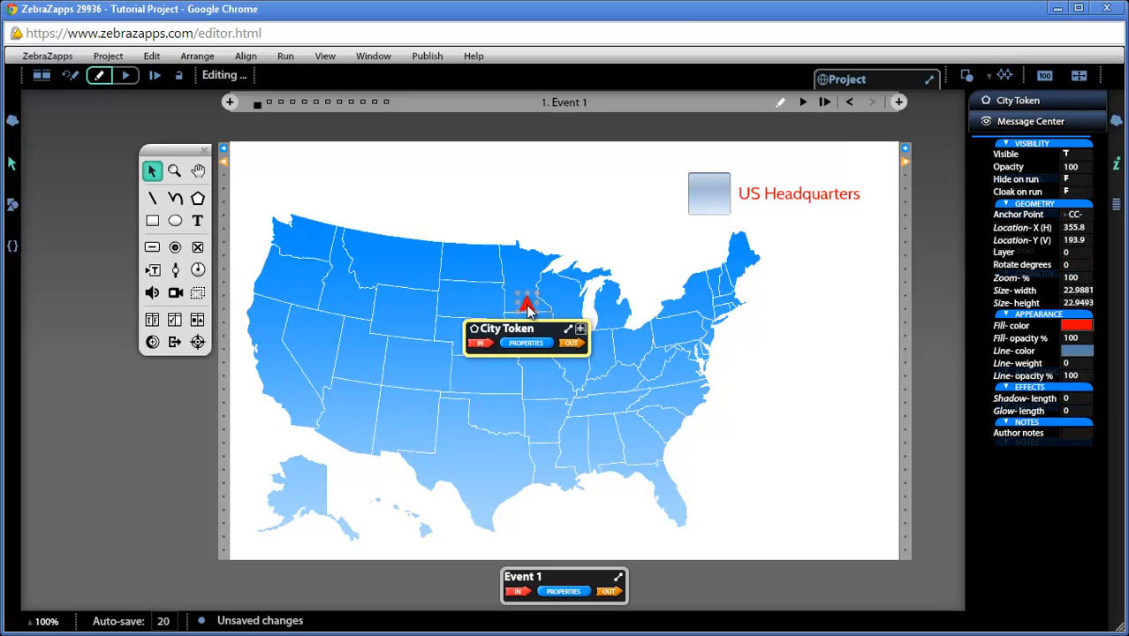
{"action": "left_click", "coordinate": [752, 203]}
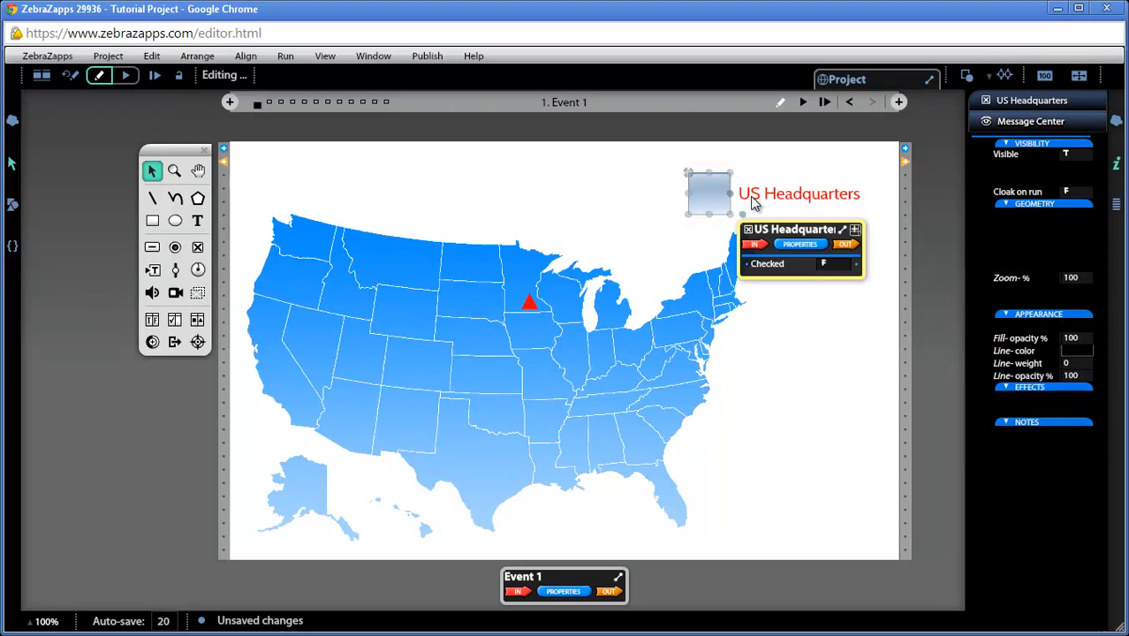
Step: Open the checkbox's outlets and expand the Triggers section
{"action": "left_click", "coordinate": [846, 245]}
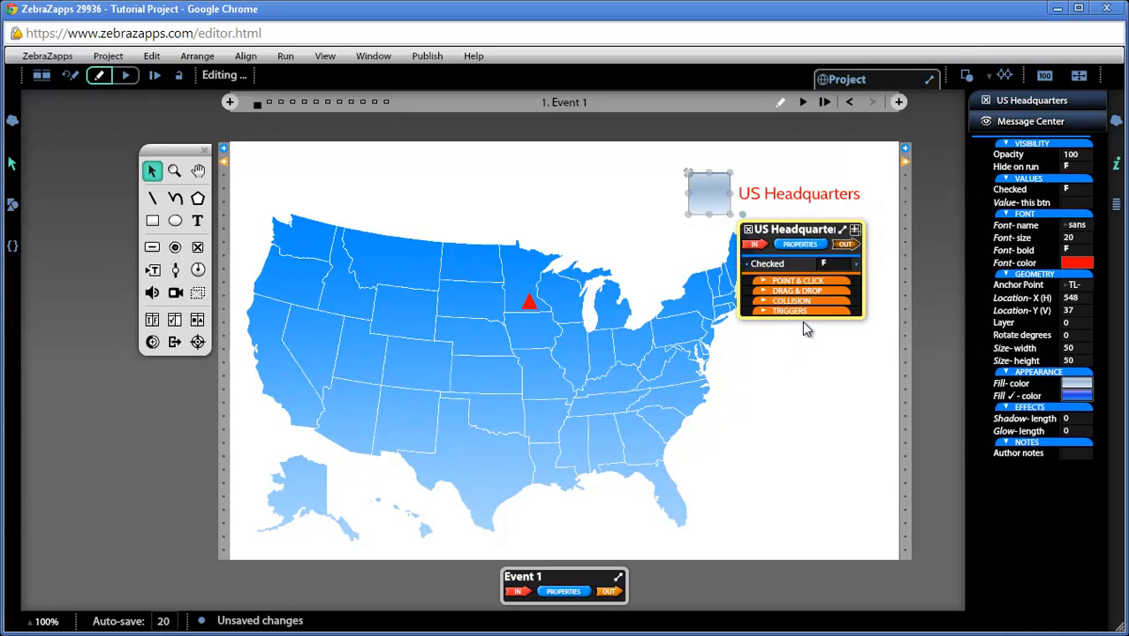
{"action": "left_click", "coordinate": [847, 281]}
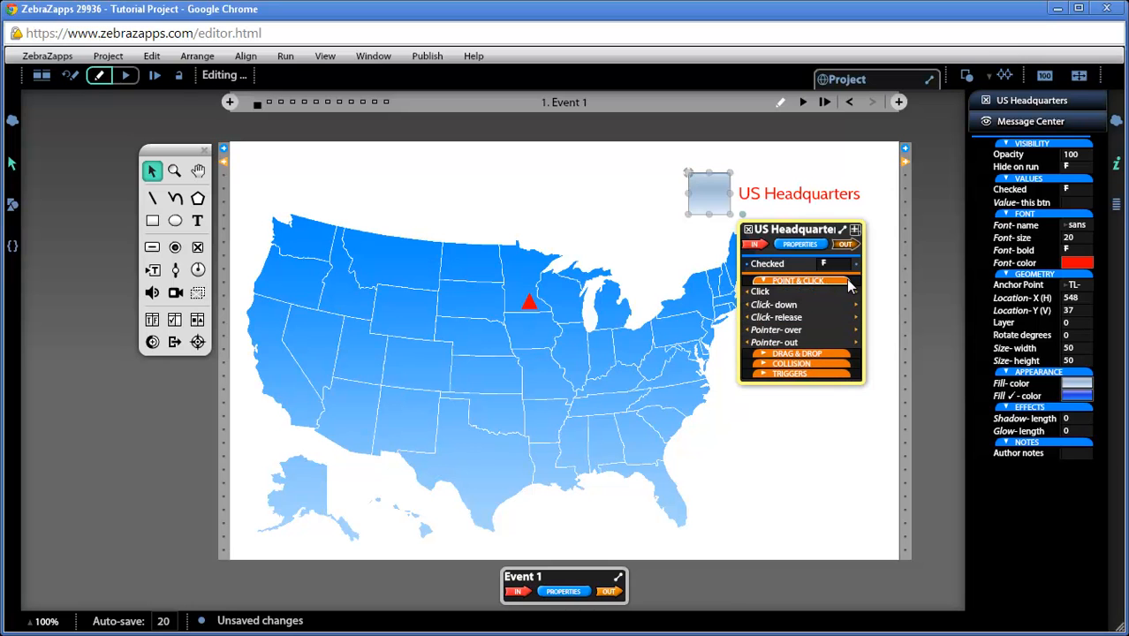
{"action": "left_click", "coordinate": [797, 283]}
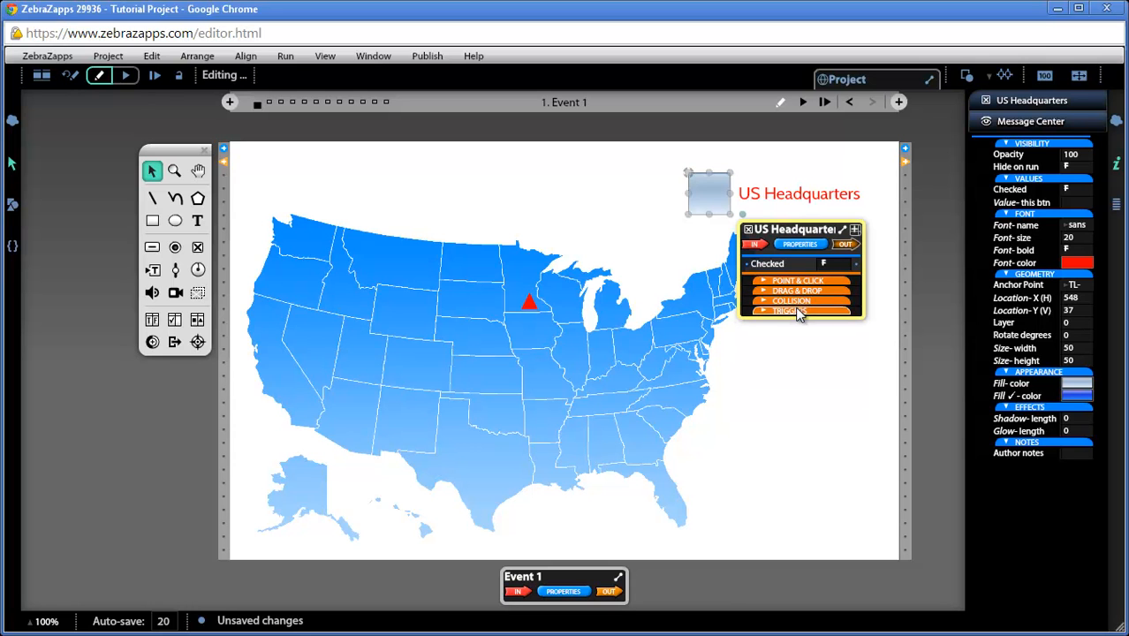
{"action": "left_click", "coordinate": [797, 309]}
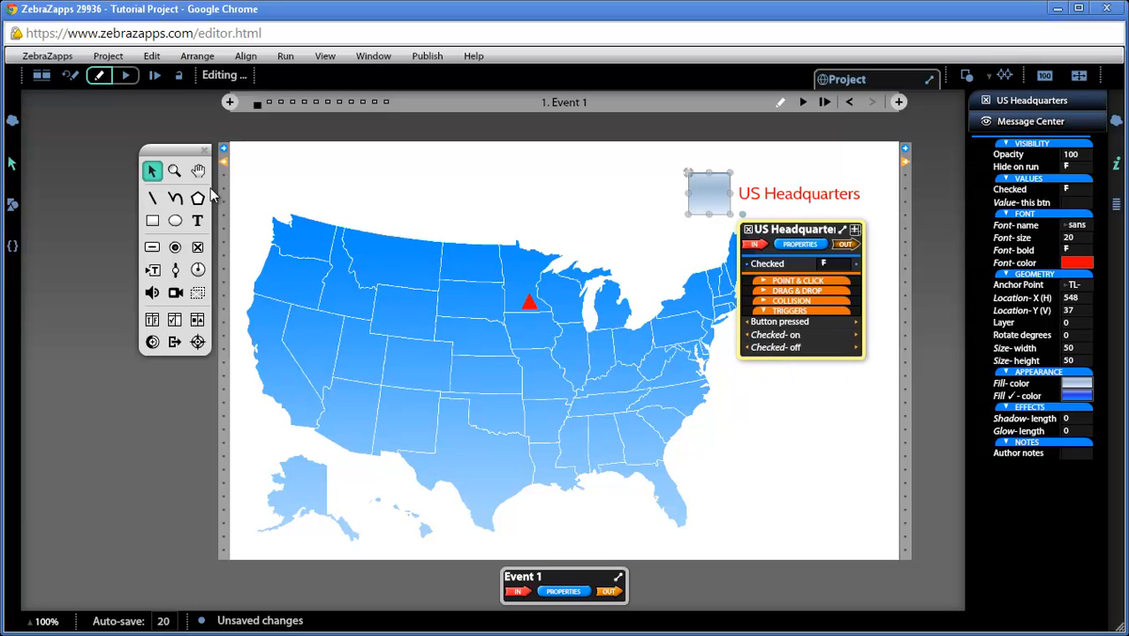
{"action": "left_click", "coordinate": [174, 170]}
{"action": "left_click_drag", "start_coordinate": [468, 142], "coordinate": [927, 452]}
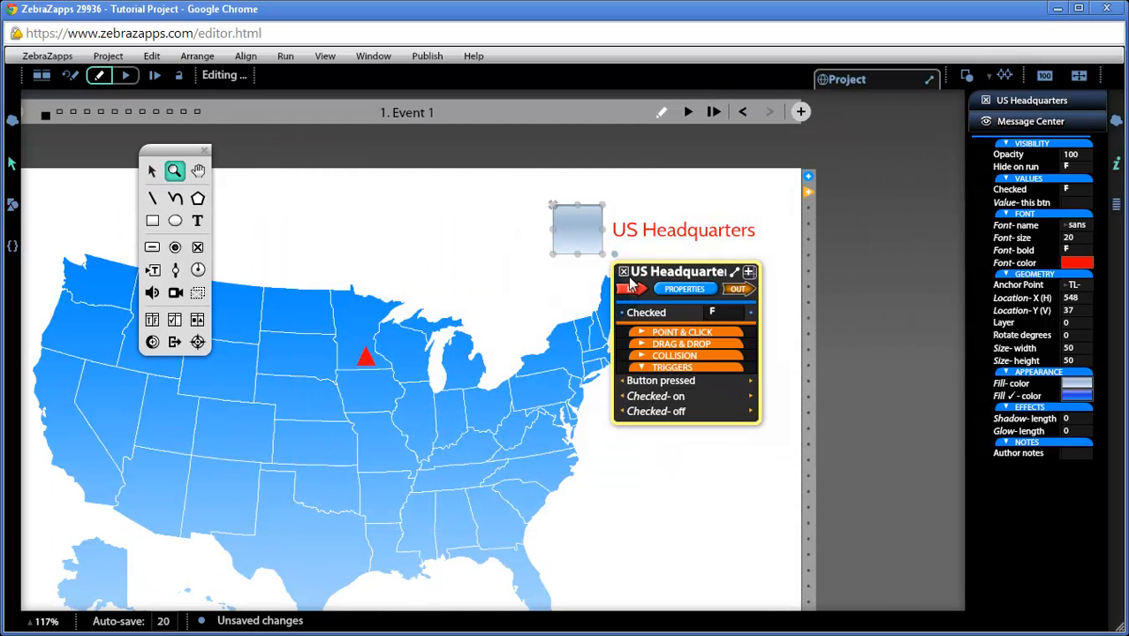
{"action": "left_click", "coordinate": [152, 171]}
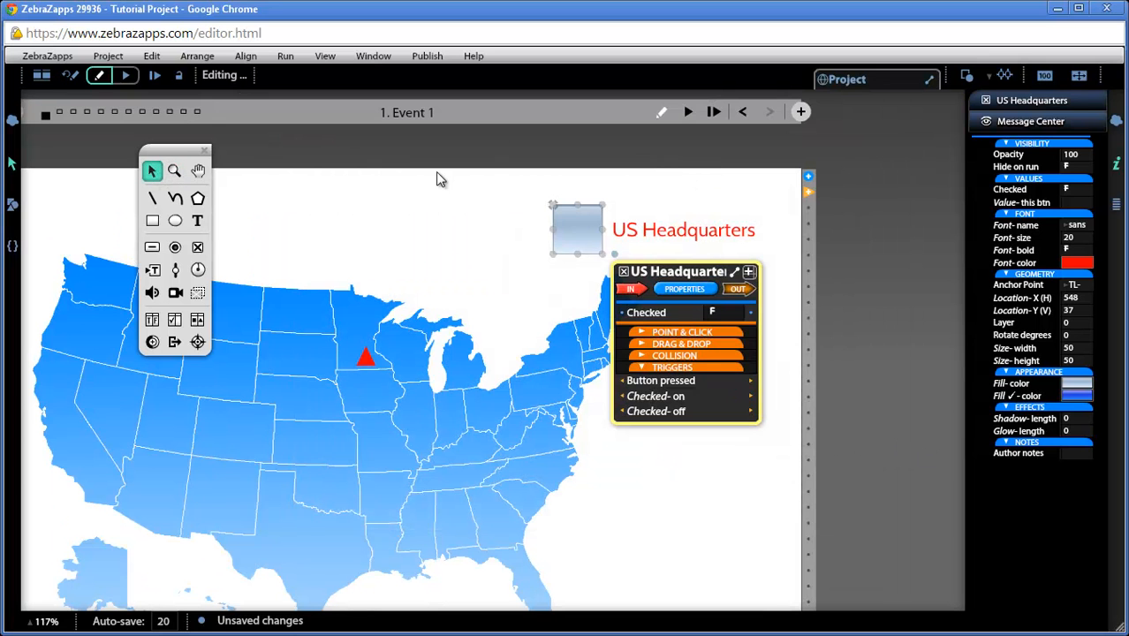
{"action": "left_click", "coordinate": [197, 171]}
{"action": "left_click_drag", "start_coordinate": [289, 196], "coordinate": [452, 185]}
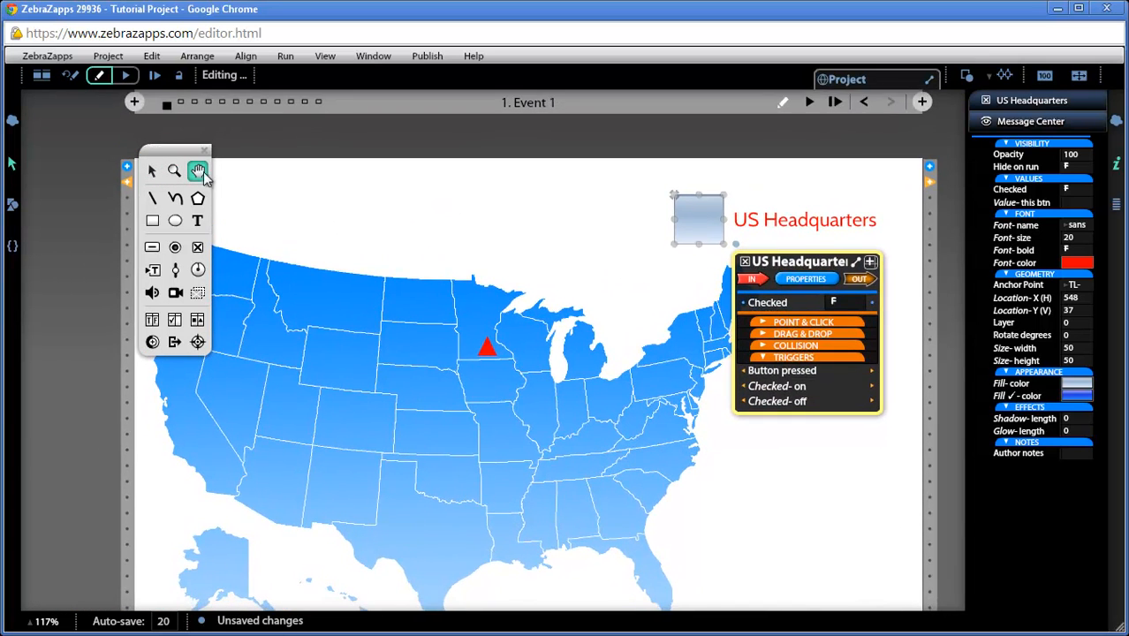
Step: Connect the US Headquarters checkbox's Checked-on trigger to the City Token's Show command
{"action": "left_click", "coordinate": [152, 171]}
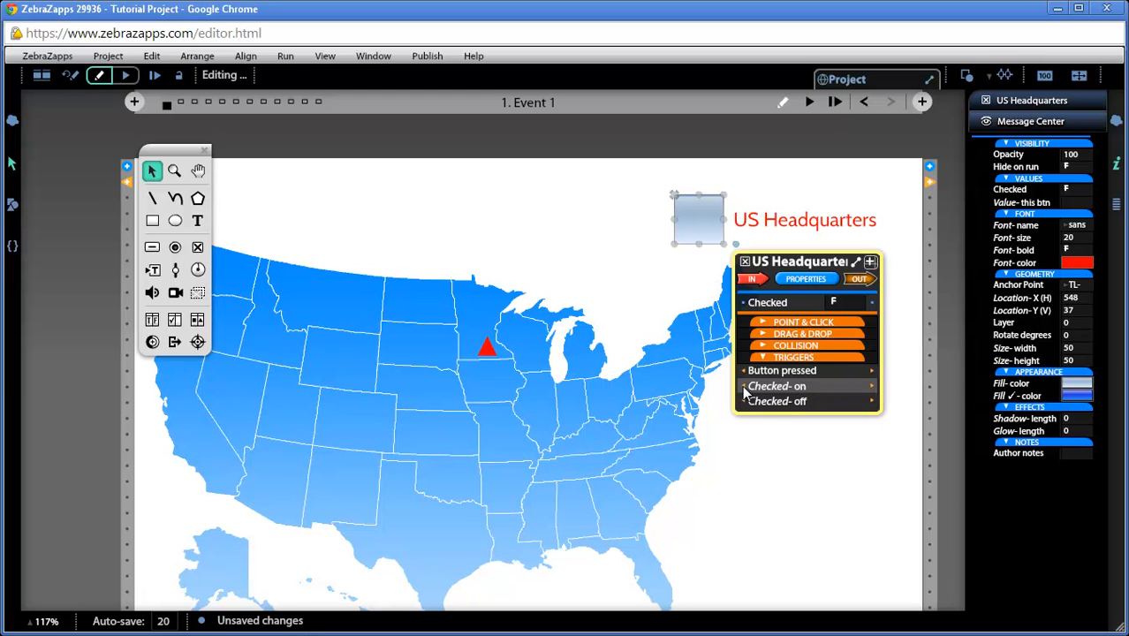
{"action": "left_click_drag", "start_coordinate": [744, 391], "coordinate": [718, 398]}
{"action": "left_click_drag", "start_coordinate": [687, 411], "coordinate": [618, 407]}
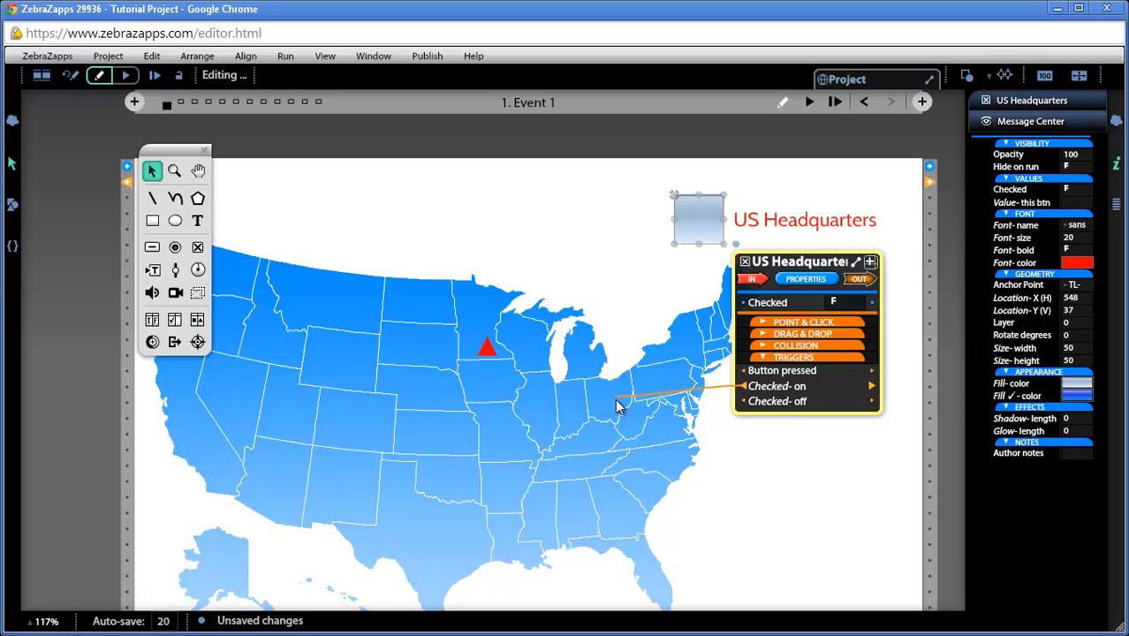
{"action": "left_click_drag", "start_coordinate": [619, 408], "coordinate": [490, 353]}
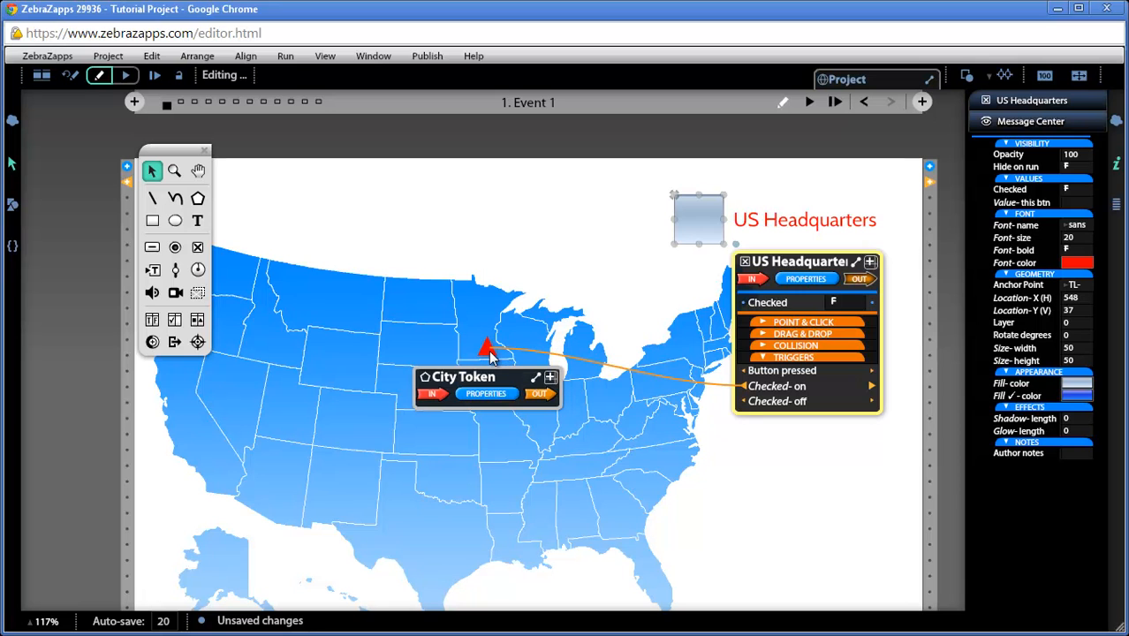
{"action": "left_click_drag", "start_coordinate": [491, 355], "coordinate": [478, 433]}
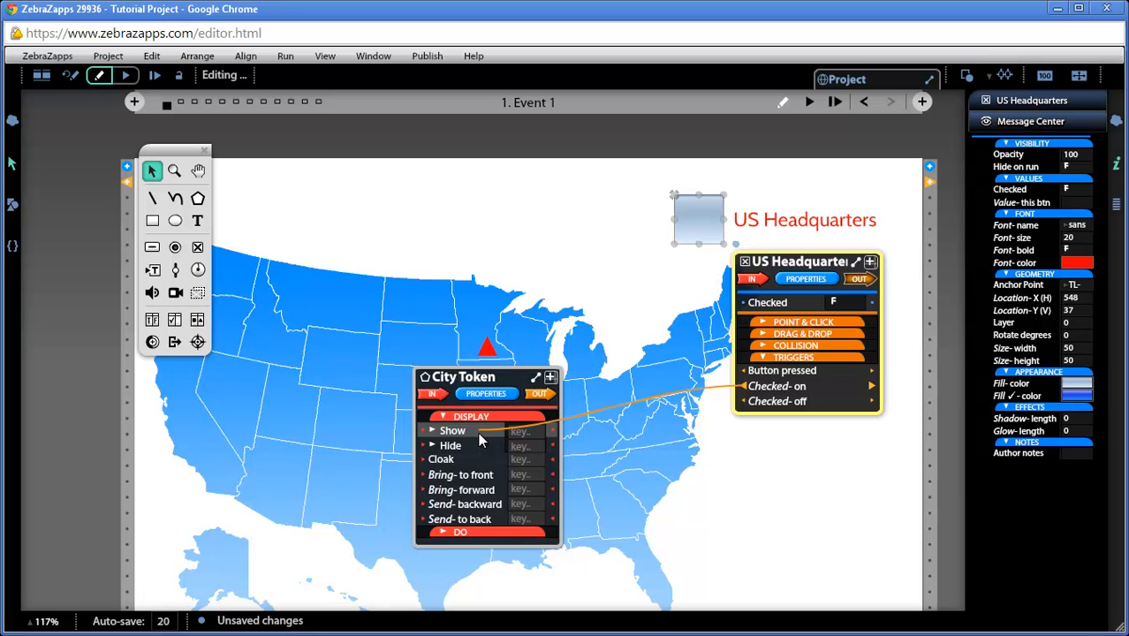
{"action": "left_click_drag", "start_coordinate": [478, 431], "coordinate": [478, 432]}
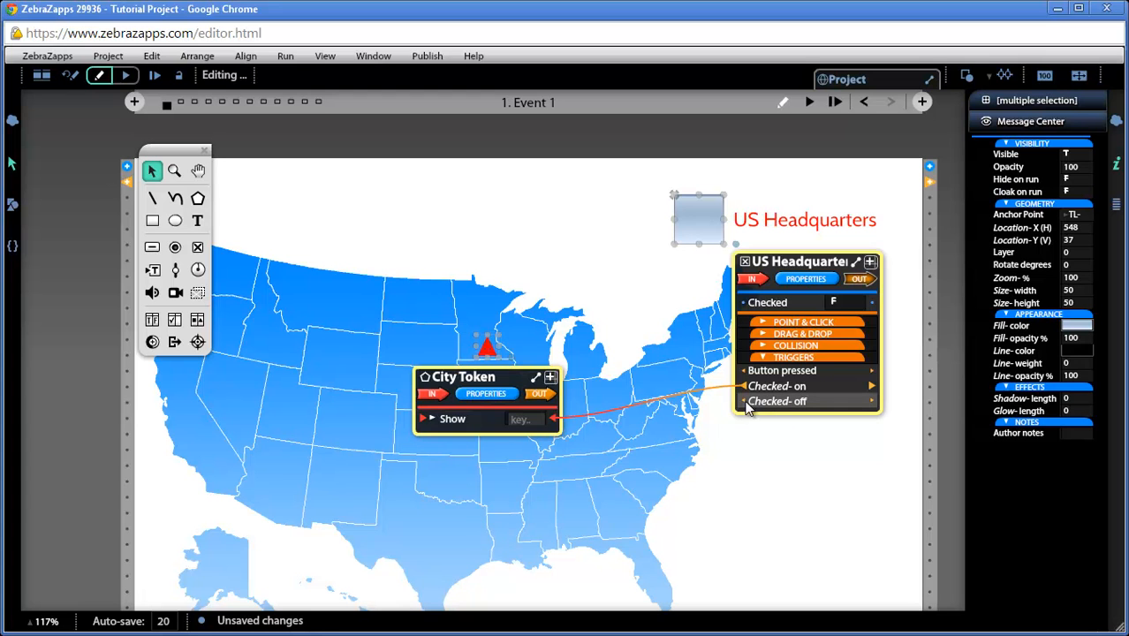
Step: Connect the Checked-off trigger to the City Token's Hide command and run the project
{"action": "left_click_drag", "start_coordinate": [742, 405], "coordinate": [435, 447]}
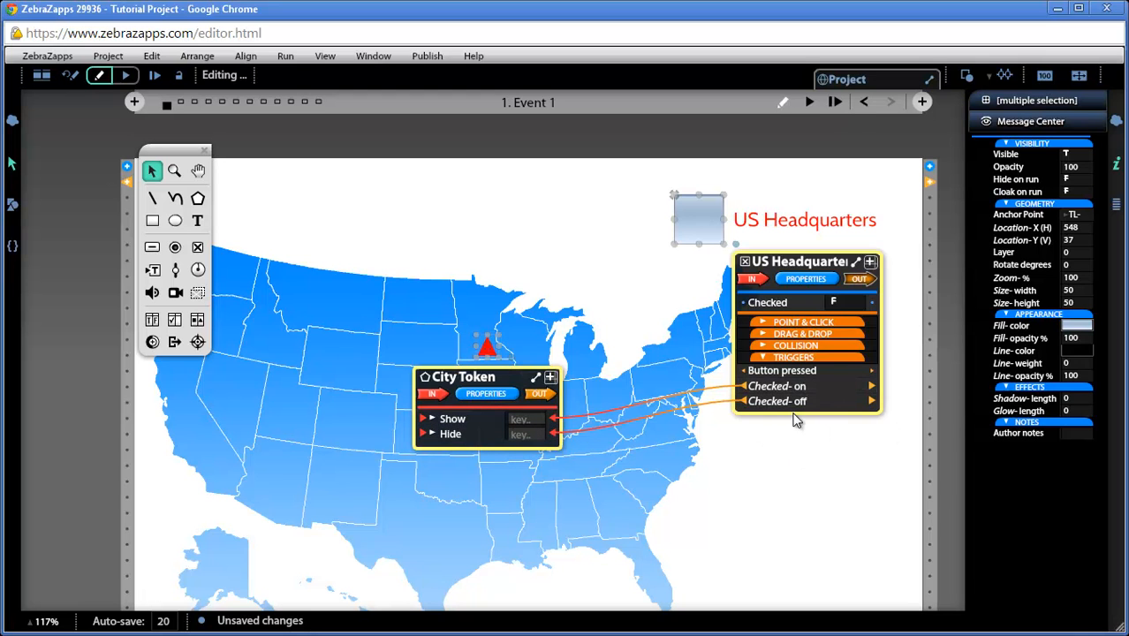
{"action": "left_click", "coordinate": [810, 101]}
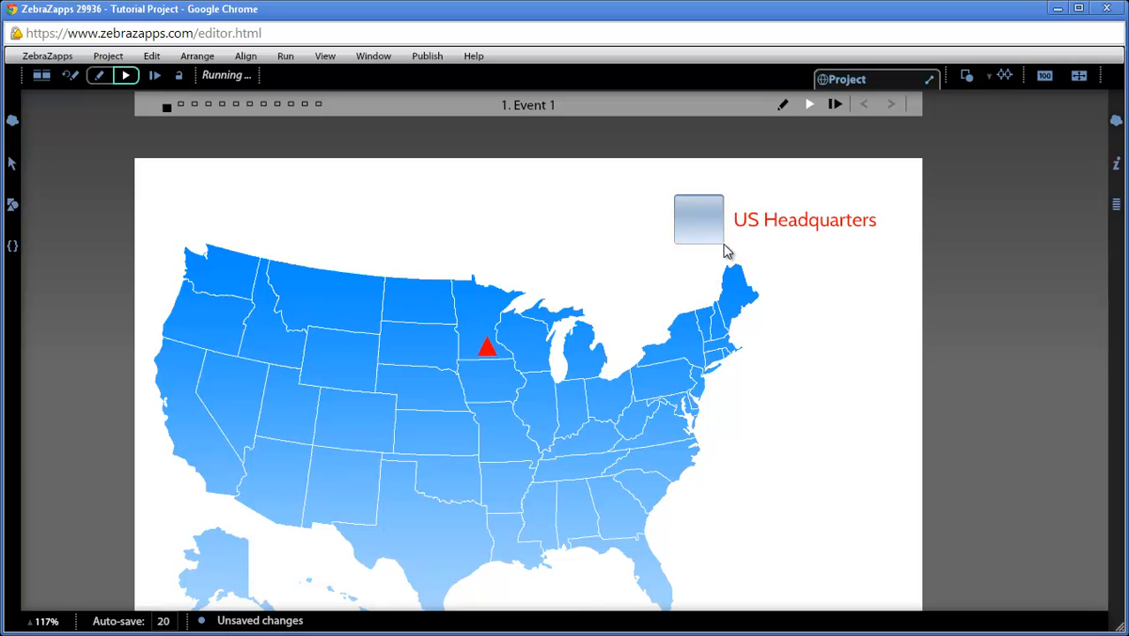
Step: Return to editing, select the City Token triangle, and set its Hide on run to T
{"action": "left_click", "coordinate": [71, 76]}
{"action": "left_click", "coordinate": [486, 346]}
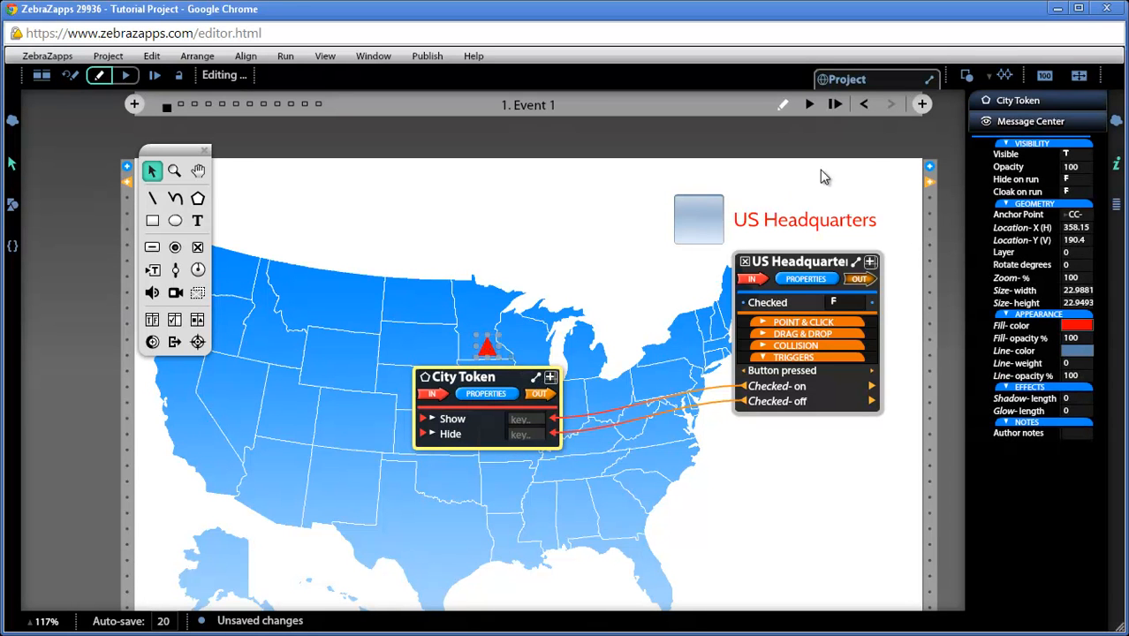
{"action": "left_click", "coordinate": [1065, 180]}
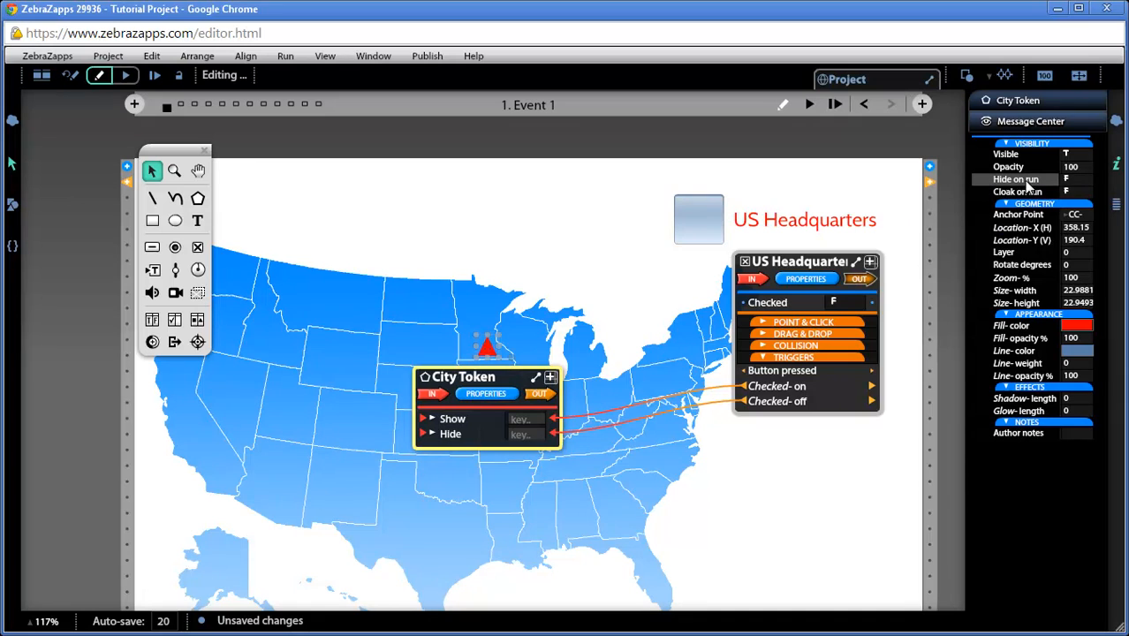
{"action": "left_click", "coordinate": [1075, 179]}
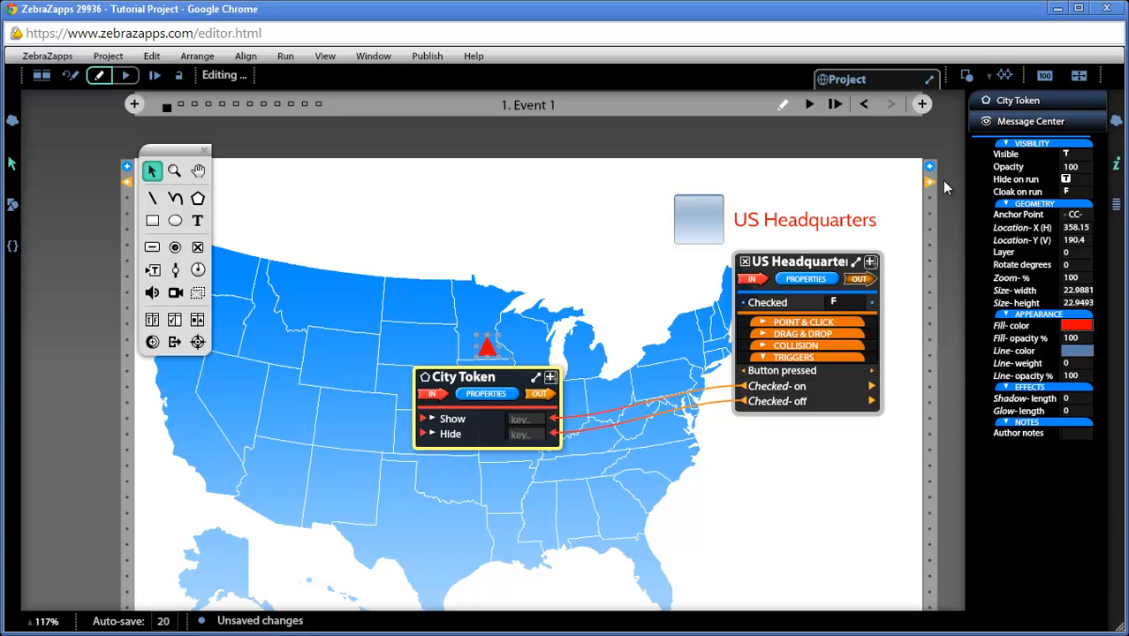
Step: Run the project and toggle the US Headquarters checkbox on and off to test the triangle
{"action": "left_click", "coordinate": [809, 104]}
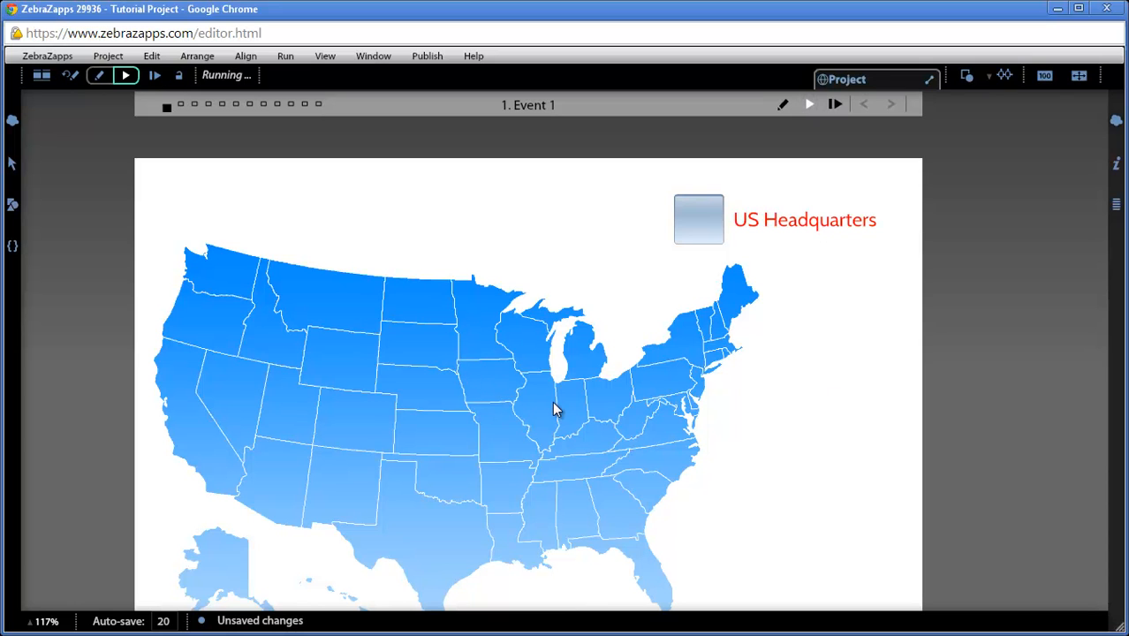
{"action": "left_click", "coordinate": [704, 230]}
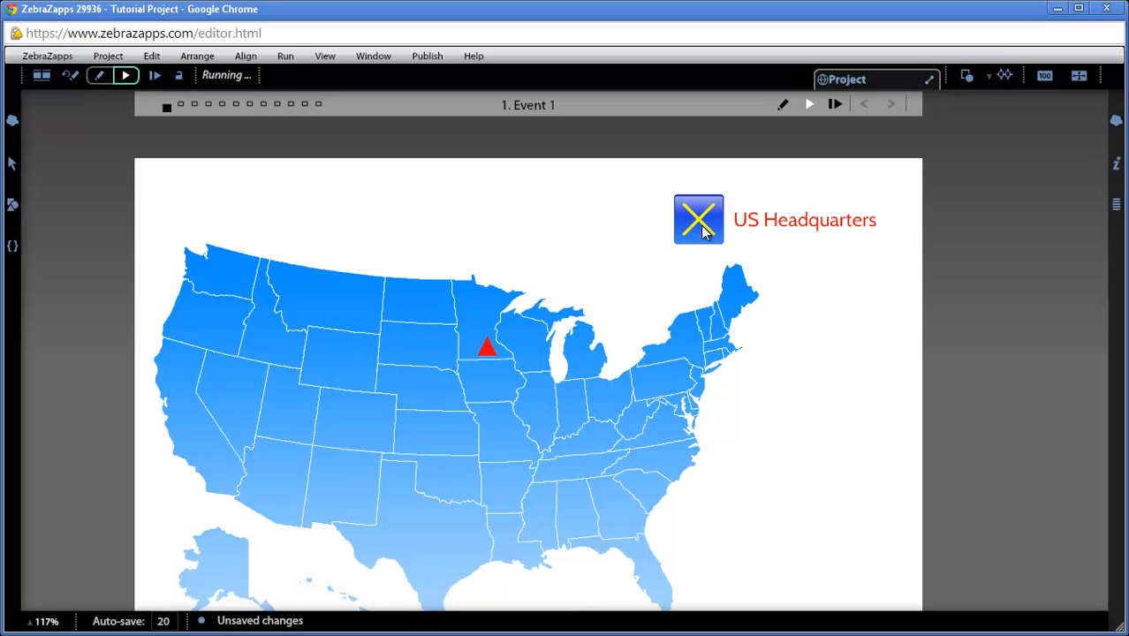
{"action": "left_click", "coordinate": [704, 231]}
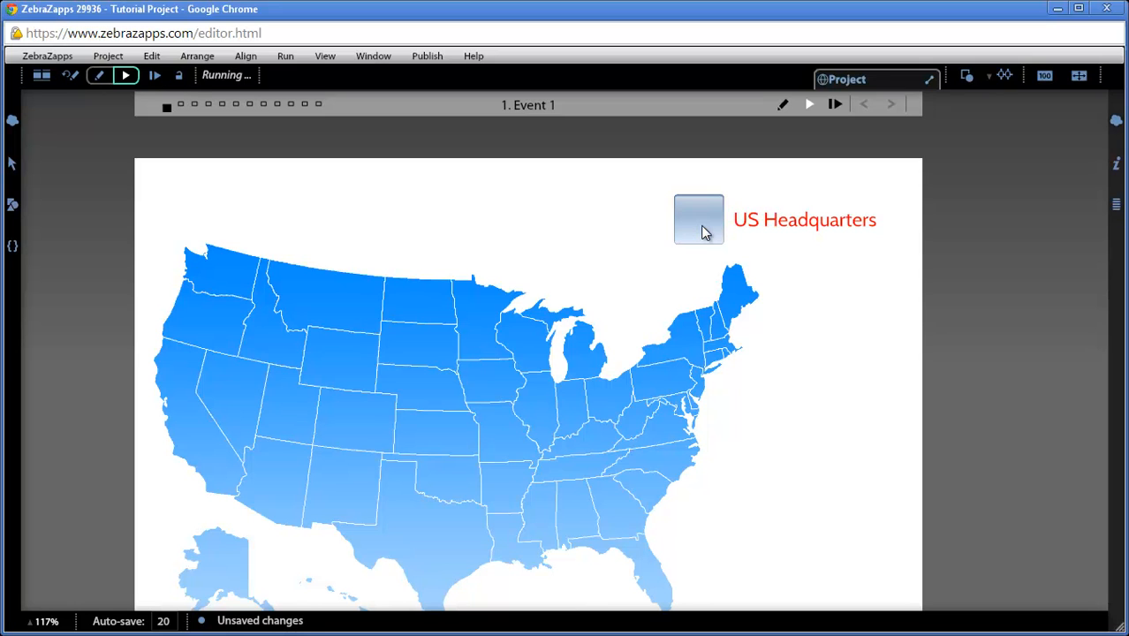
{"action": "left_click", "coordinate": [704, 230]}
{"action": "left_click", "coordinate": [704, 231]}
{"action": "left_click", "coordinate": [704, 231]}
{"action": "left_click", "coordinate": [704, 230]}
{"action": "left_click", "coordinate": [703, 231]}
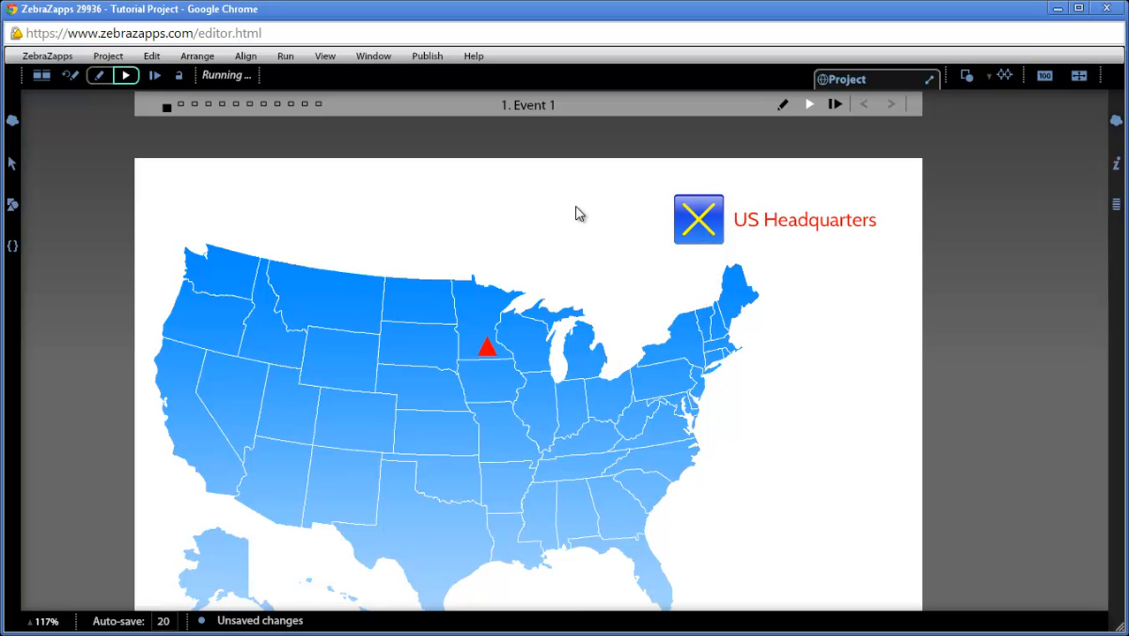
{"action": "left_click", "coordinate": [76, 77]}
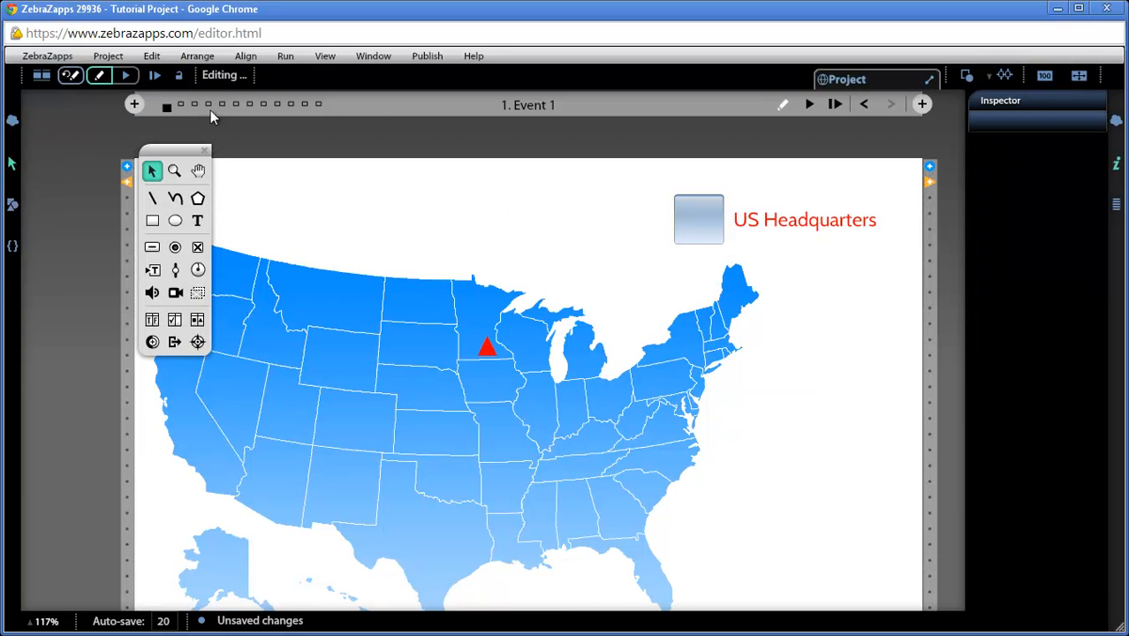
Step: Delete and redraw the connection from Checked-off to the City Token's Hide command
{"action": "left_click", "coordinate": [715, 227]}
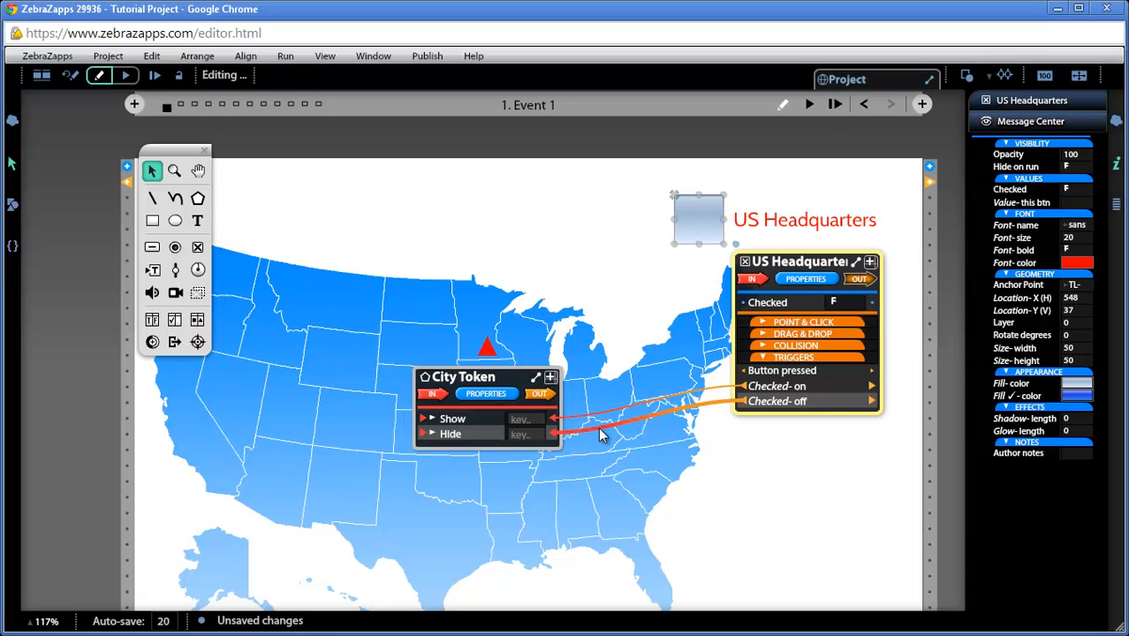
{"action": "key", "text": "Delete"}
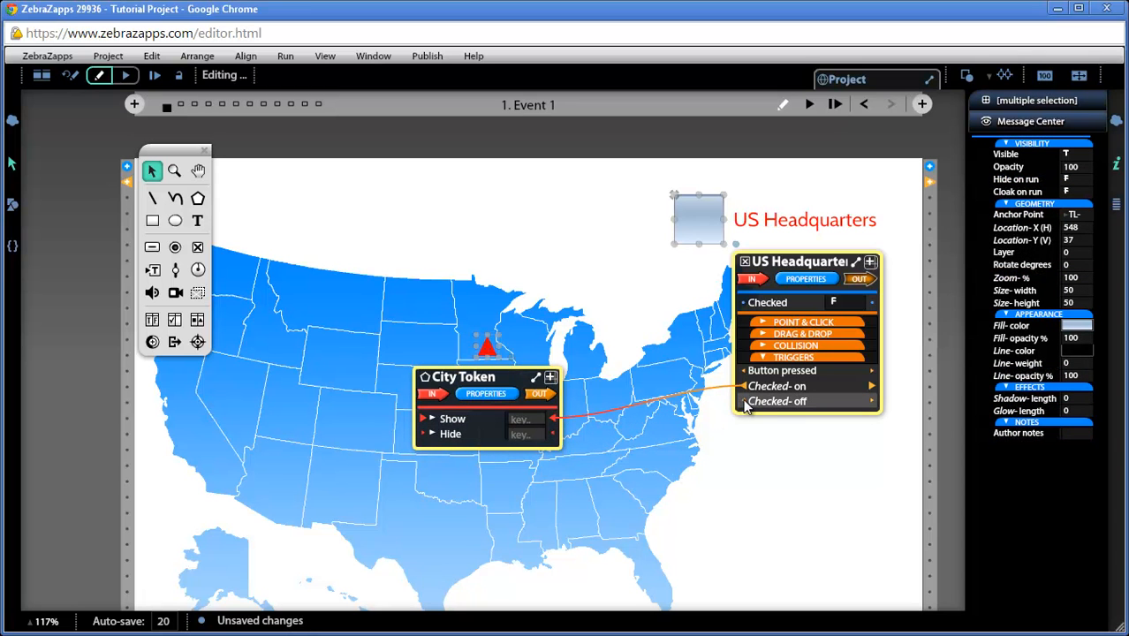
{"action": "left_click_drag", "start_coordinate": [743, 402], "coordinate": [555, 439]}
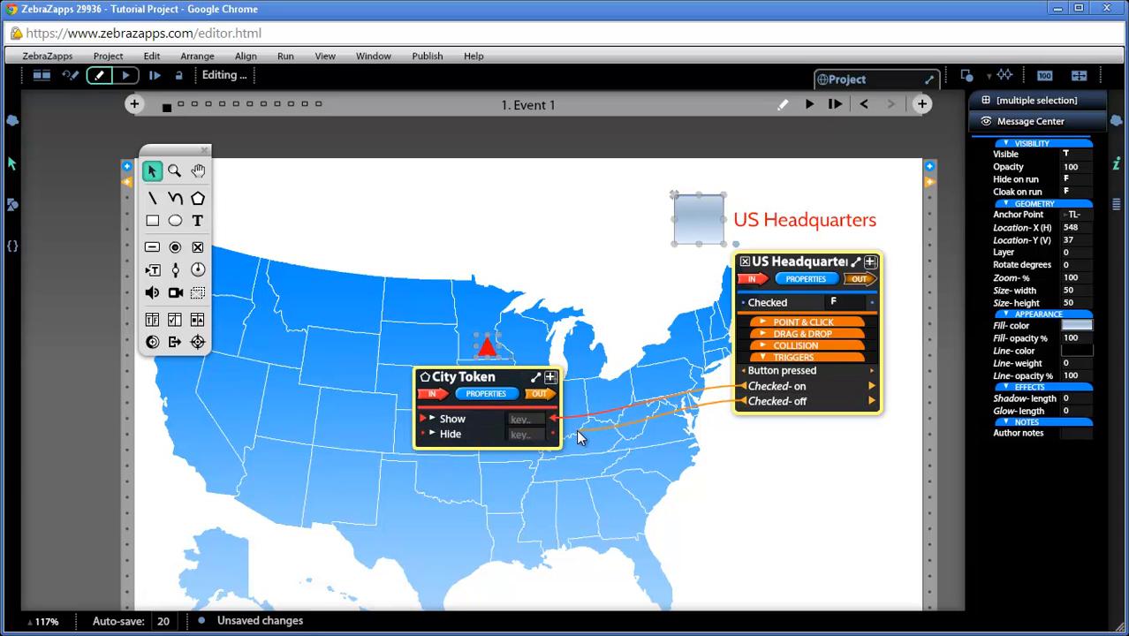
{"action": "left_click_drag", "start_coordinate": [576, 432], "coordinate": [457, 475]}
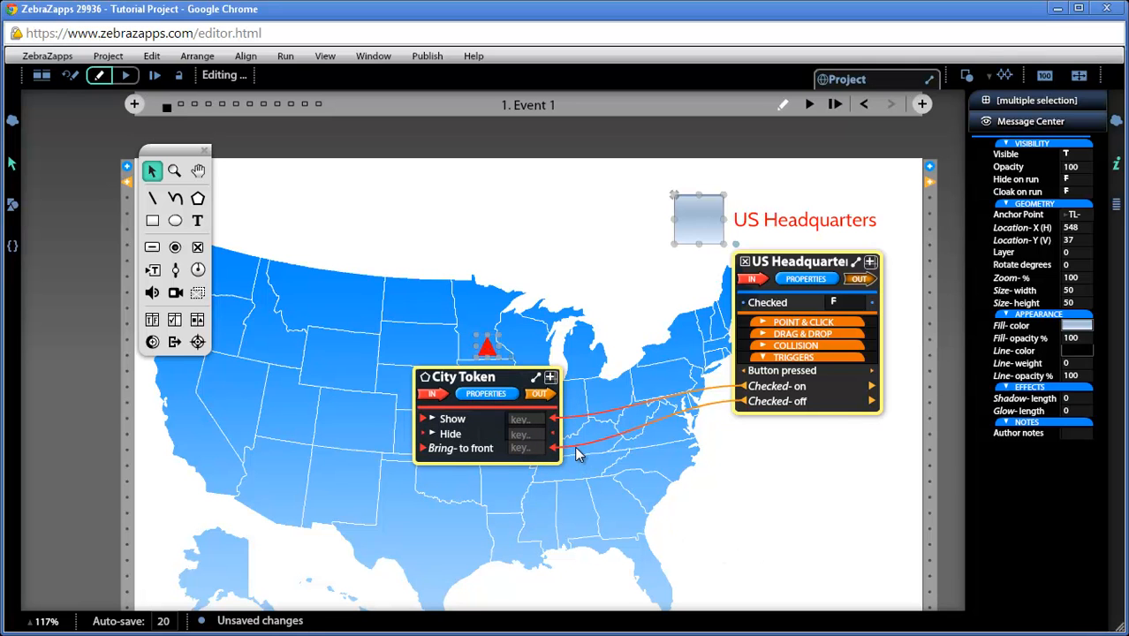
{"action": "left_click_drag", "start_coordinate": [576, 445], "coordinate": [551, 436]}
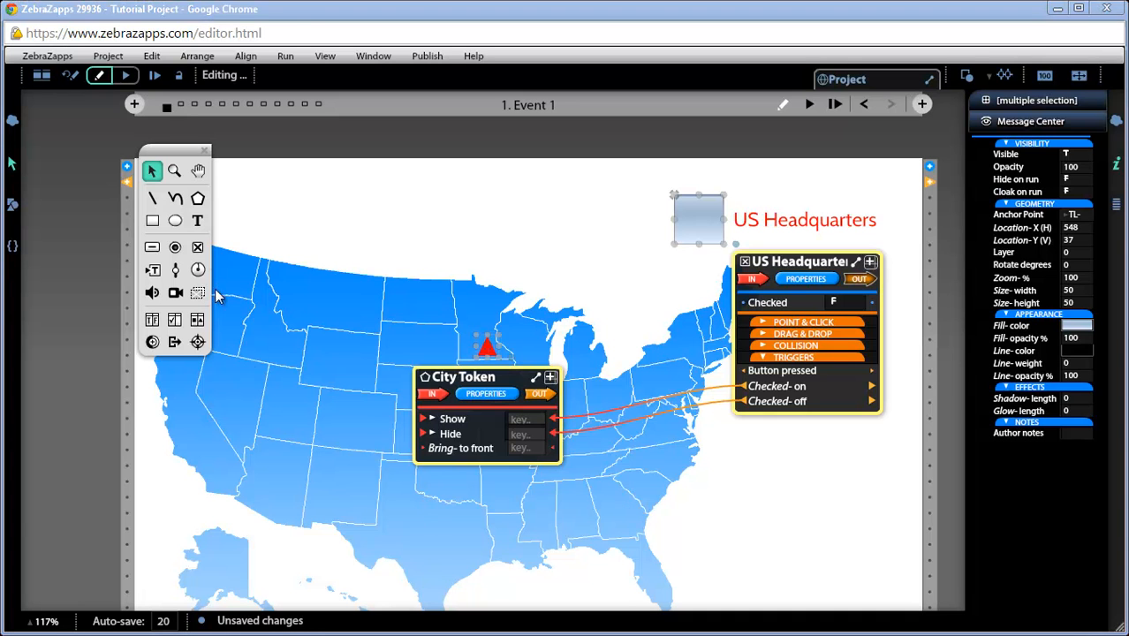
Step: Add a Minneapolis text label just above the City Token triangle
{"action": "left_click", "coordinate": [197, 220]}
{"action": "left_click_drag", "start_coordinate": [454, 316], "coordinate": [536, 332]}
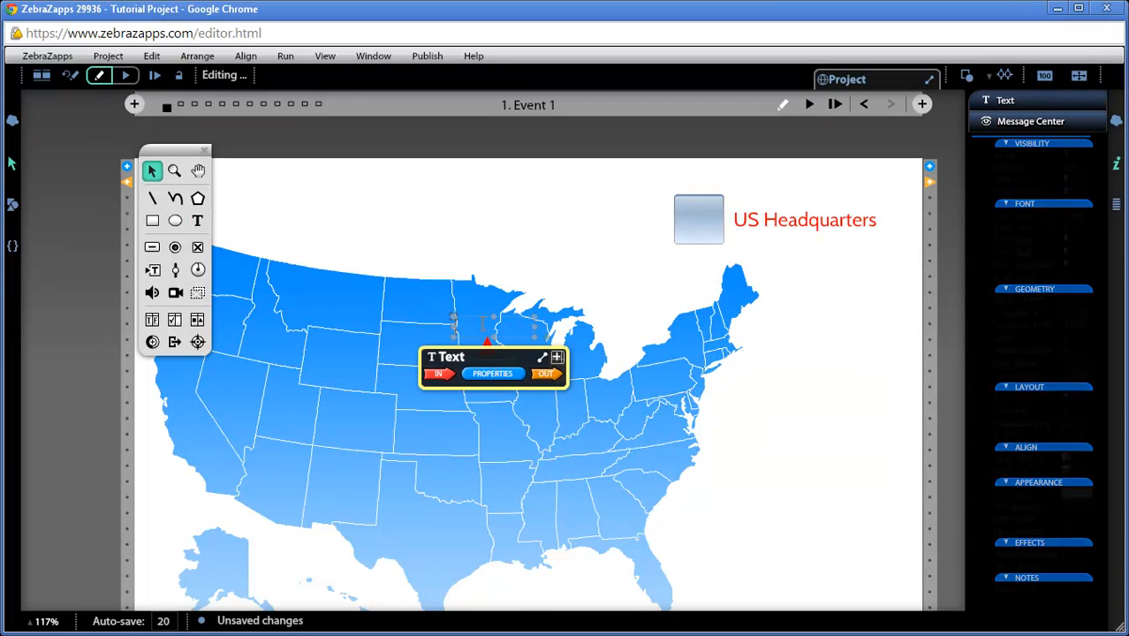
{"action": "type", "text": "Minneap"}
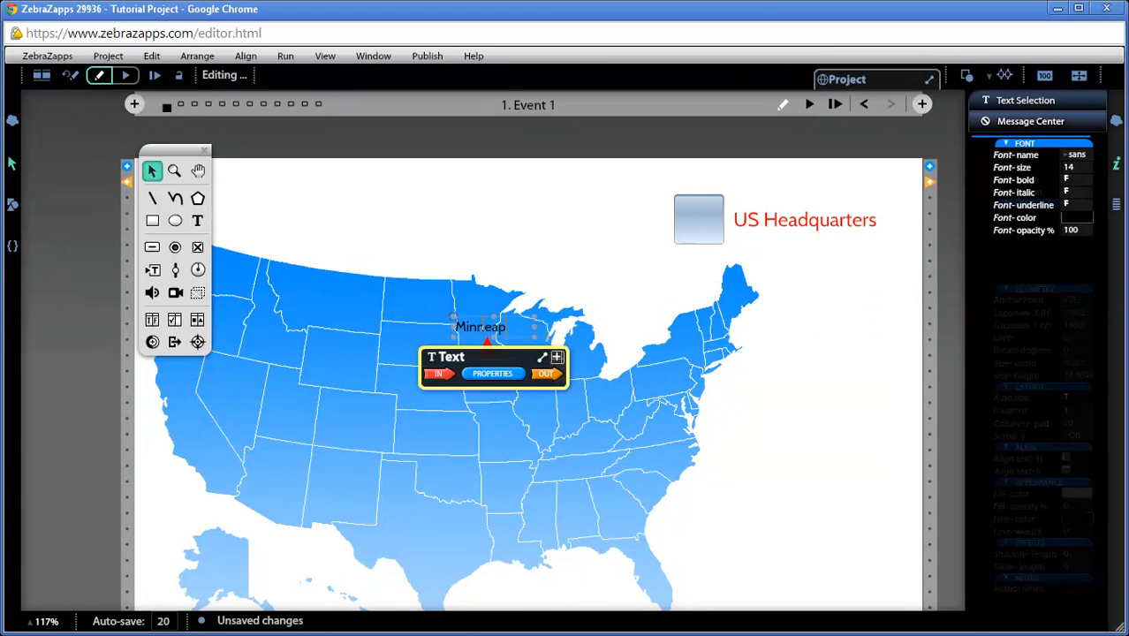
{"action": "type", "text": "olis"}
{"action": "left_click", "coordinate": [510, 457]}
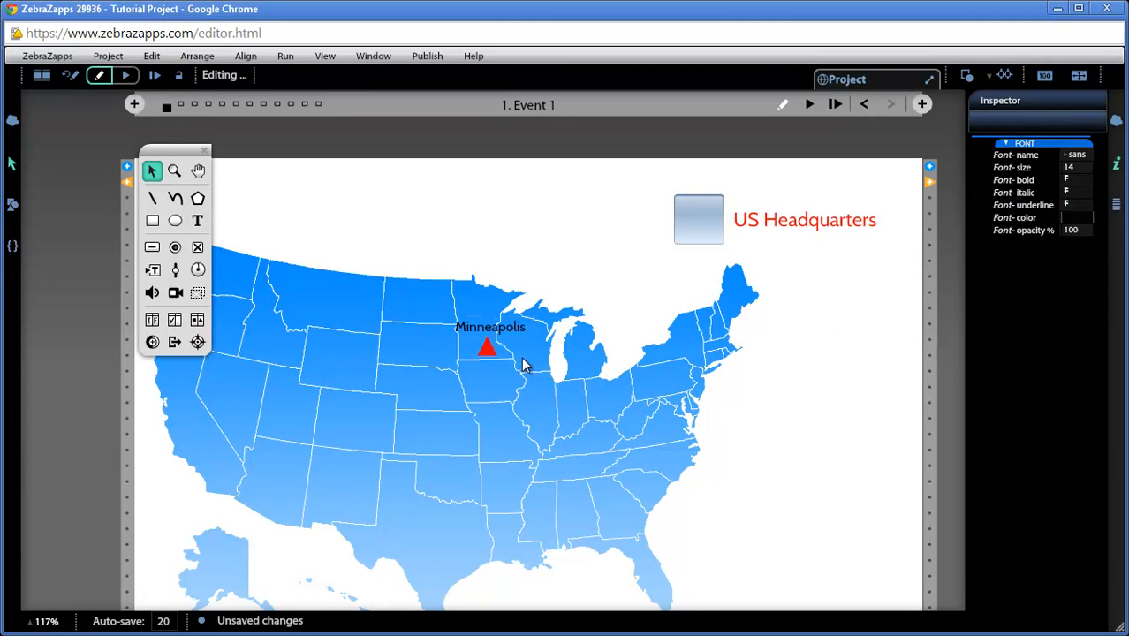
Step: Rename the label HQ City and set its fill opacity to about 46%
{"action": "left_click", "coordinate": [510, 326]}
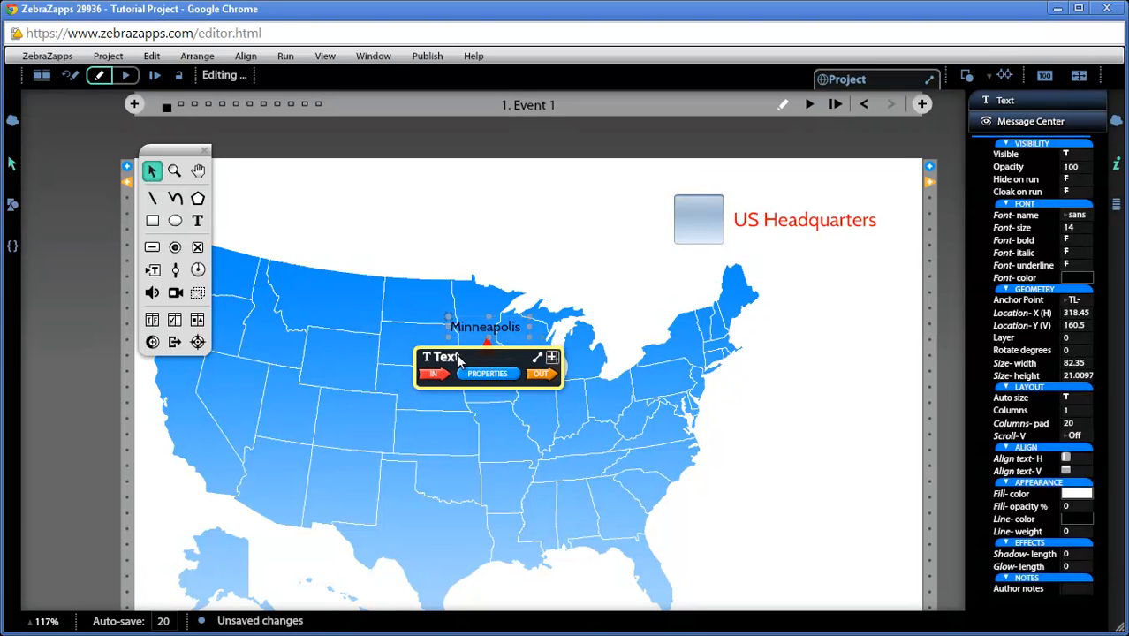
{"action": "type", "text": "HQ City"}
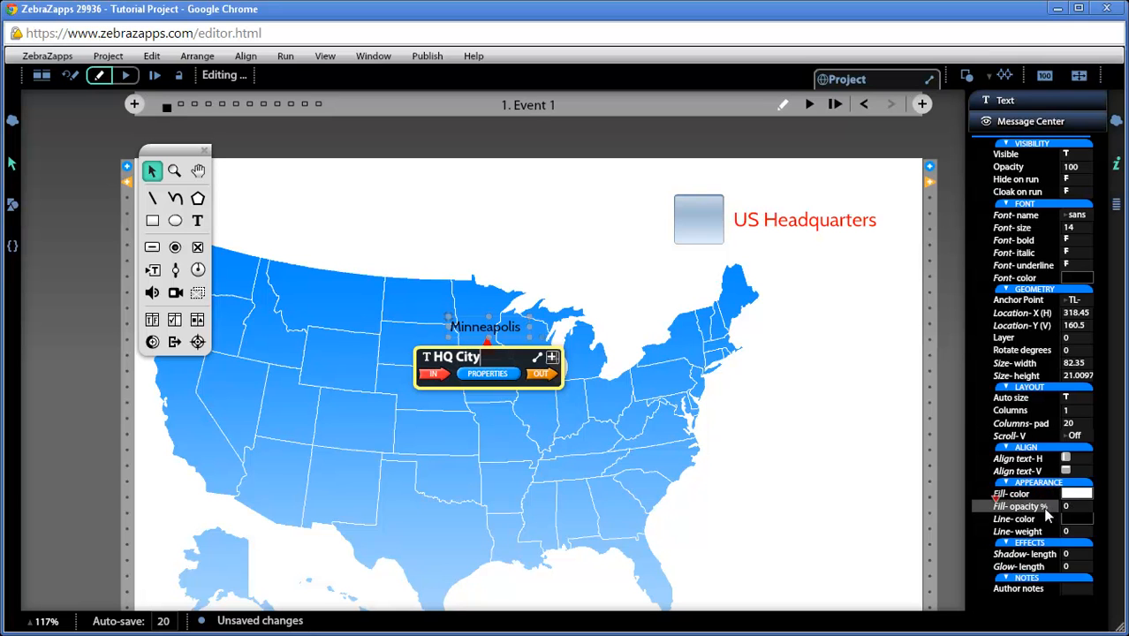
{"action": "left_click_drag", "start_coordinate": [997, 503], "coordinate": [1025, 509]}
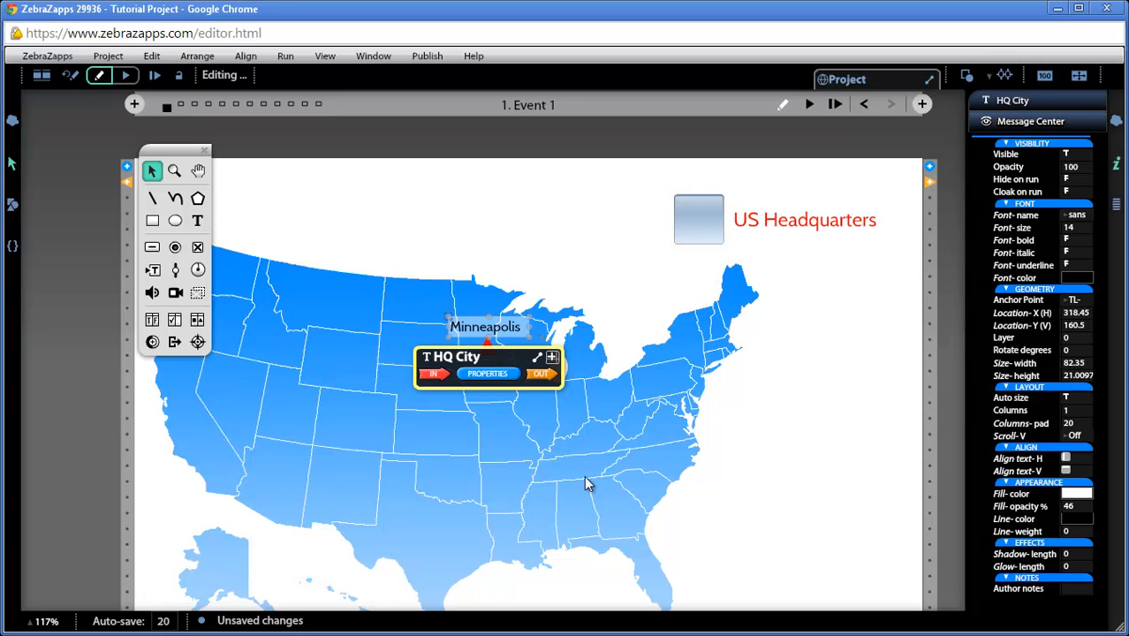
Step: Connect the checkbox's Checked-on trigger to the HQ City label's Show command
{"action": "left_click", "coordinate": [706, 218]}
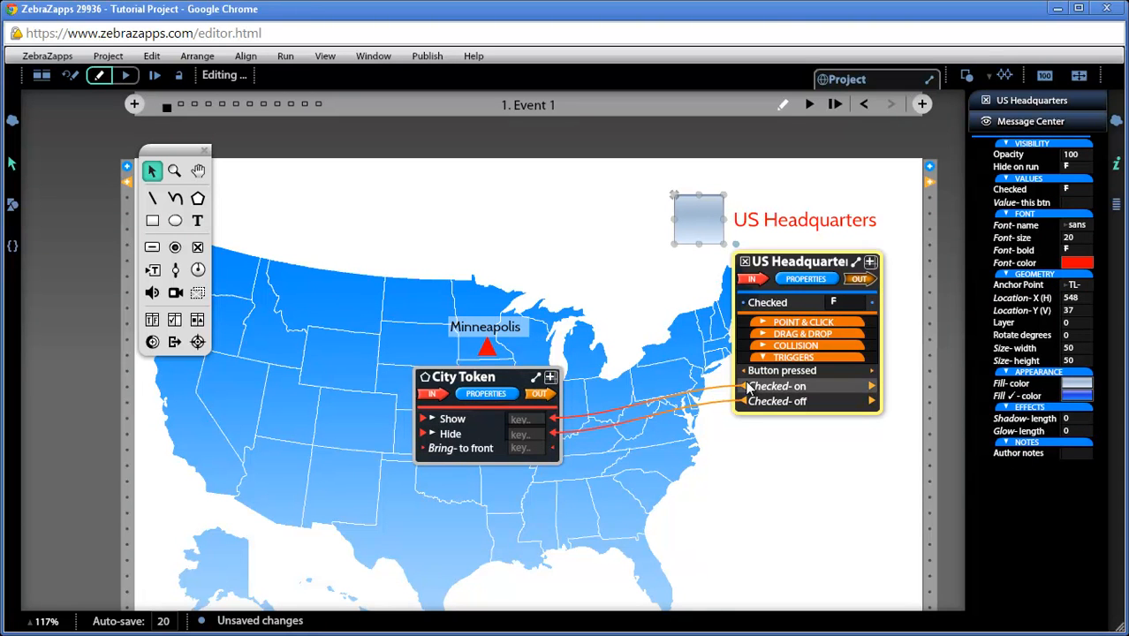
{"action": "left_click_drag", "start_coordinate": [748, 389], "coordinate": [664, 361]}
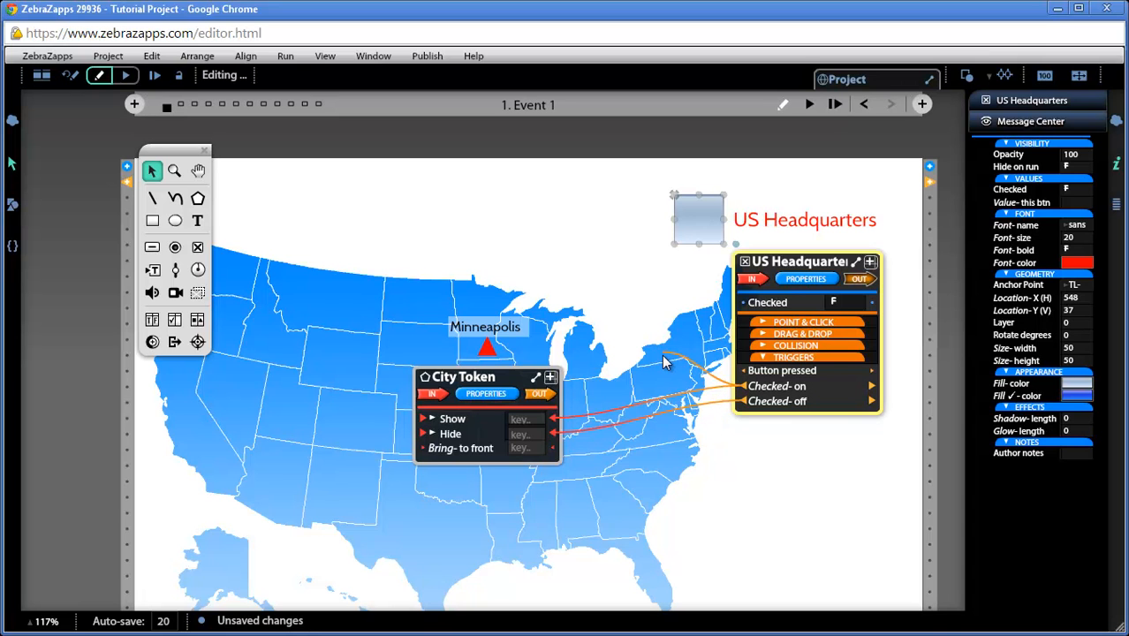
{"action": "left_click_drag", "start_coordinate": [664, 361], "coordinate": [518, 332]}
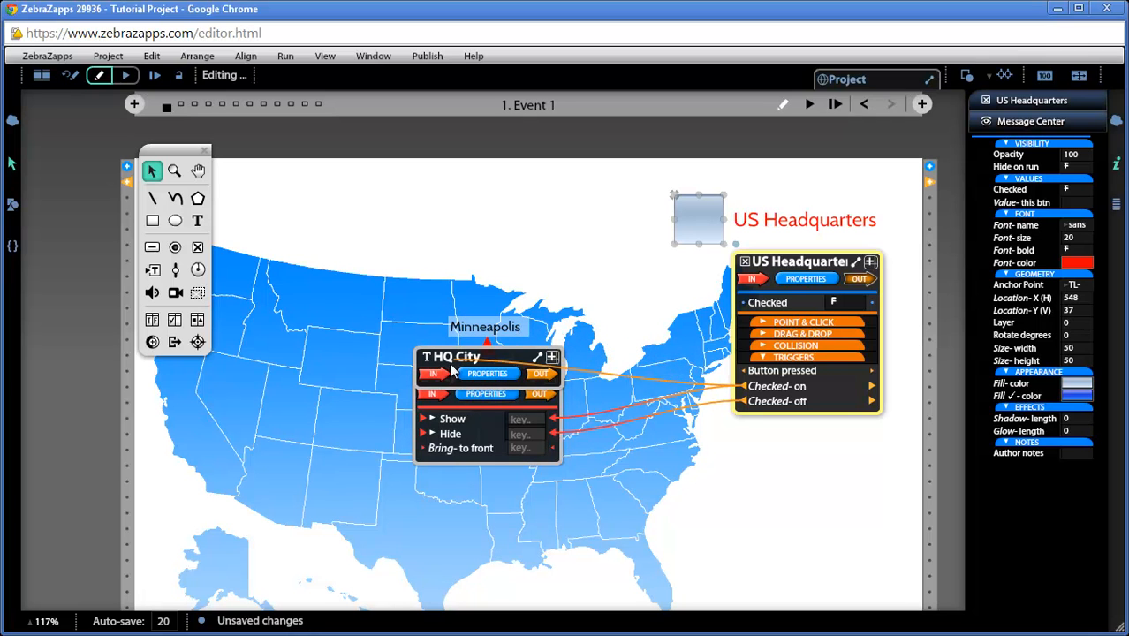
{"action": "left_click", "coordinate": [438, 376]}
{"action": "left_click", "coordinate": [444, 400]}
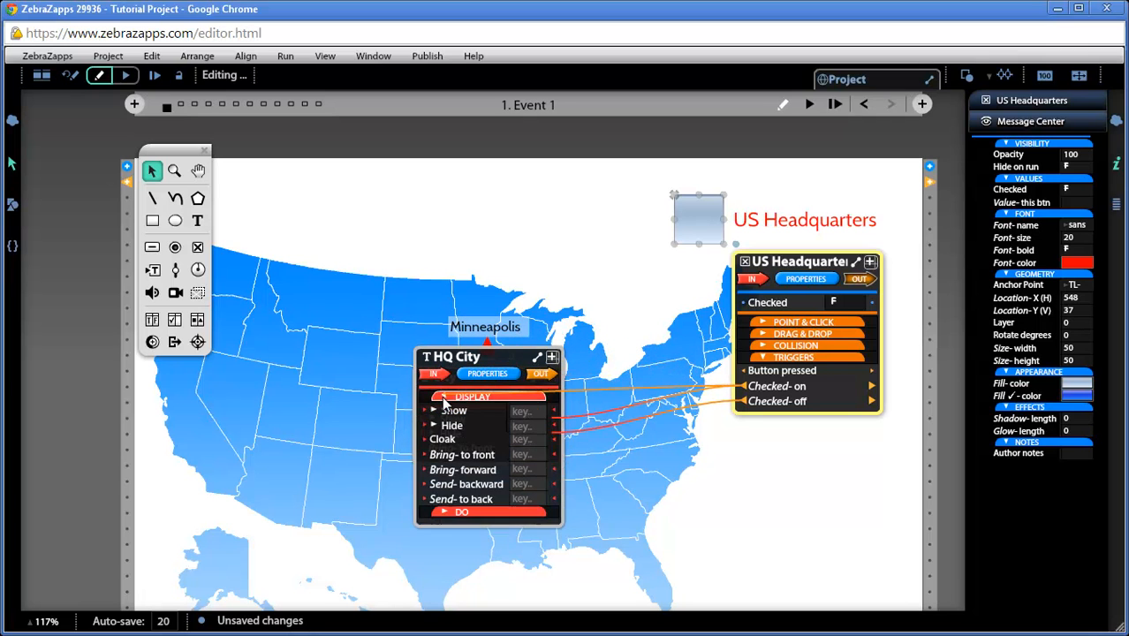
{"action": "left_click", "coordinate": [452, 413]}
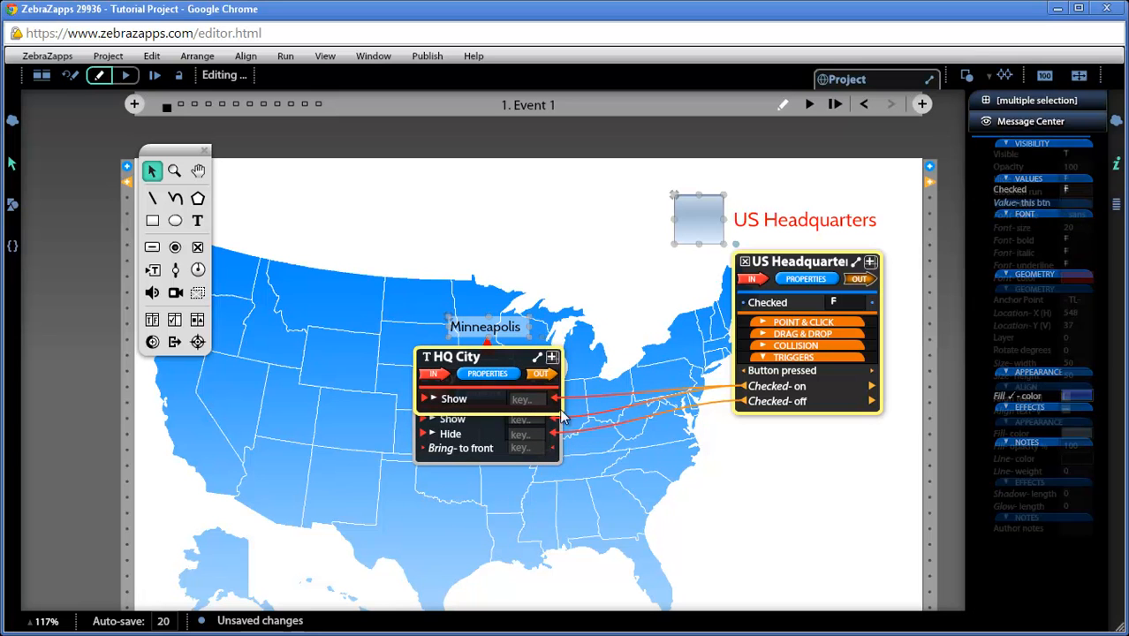
Step: Move the HQ City message center above the map and connect Checked-off to its Hide command
{"action": "left_click_drag", "start_coordinate": [519, 360], "coordinate": [542, 248]}
{"action": "left_click_drag", "start_coordinate": [694, 380], "coordinate": [461, 314]}
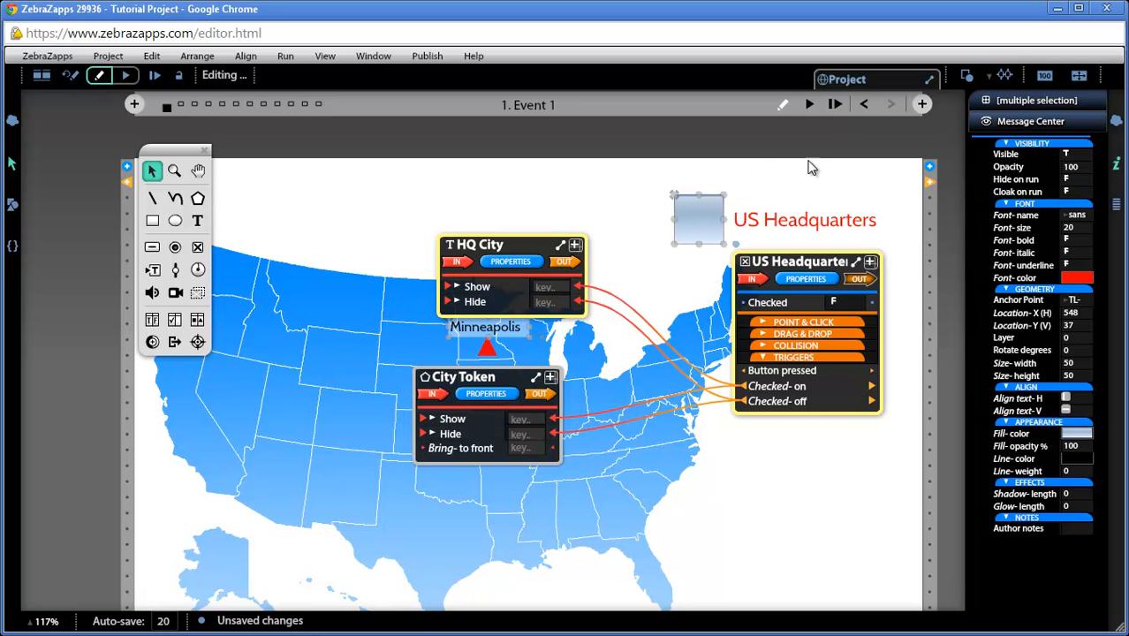
Step: Preview the project and set the HQ City label's Hide on run to T
{"action": "left_click", "coordinate": [809, 104]}
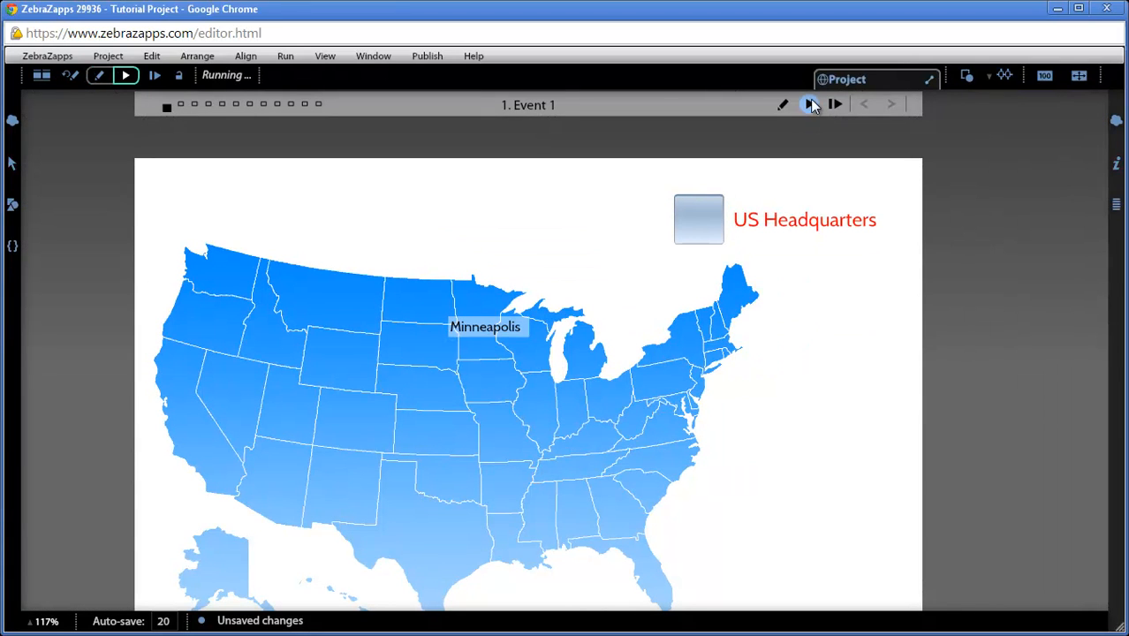
{"action": "left_click", "coordinate": [74, 76]}
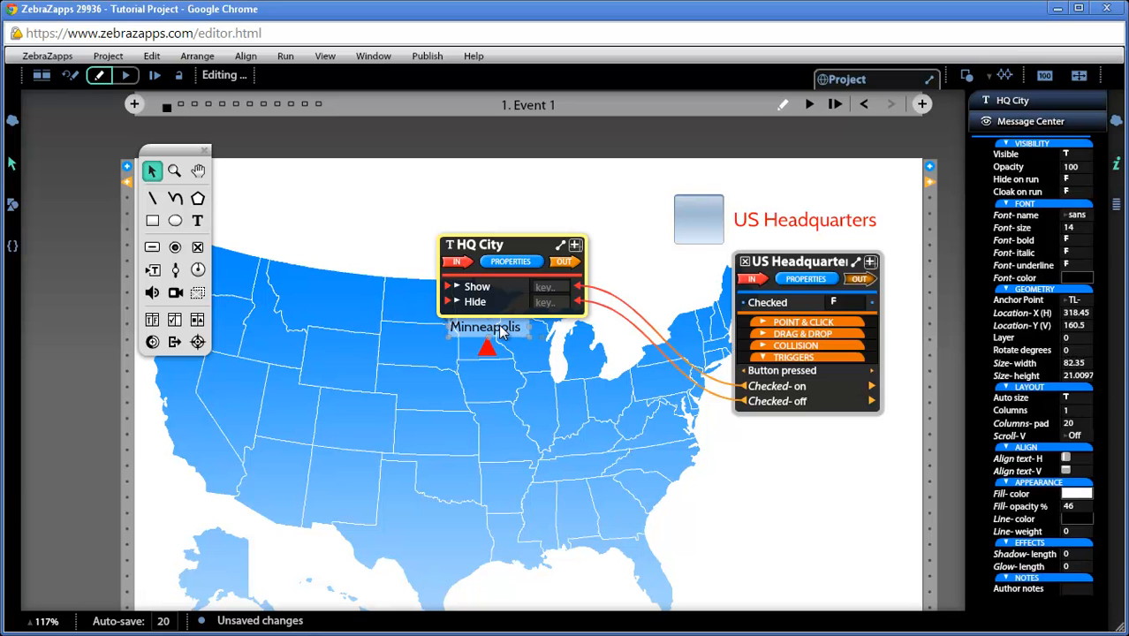
{"action": "left_click", "coordinate": [1076, 179]}
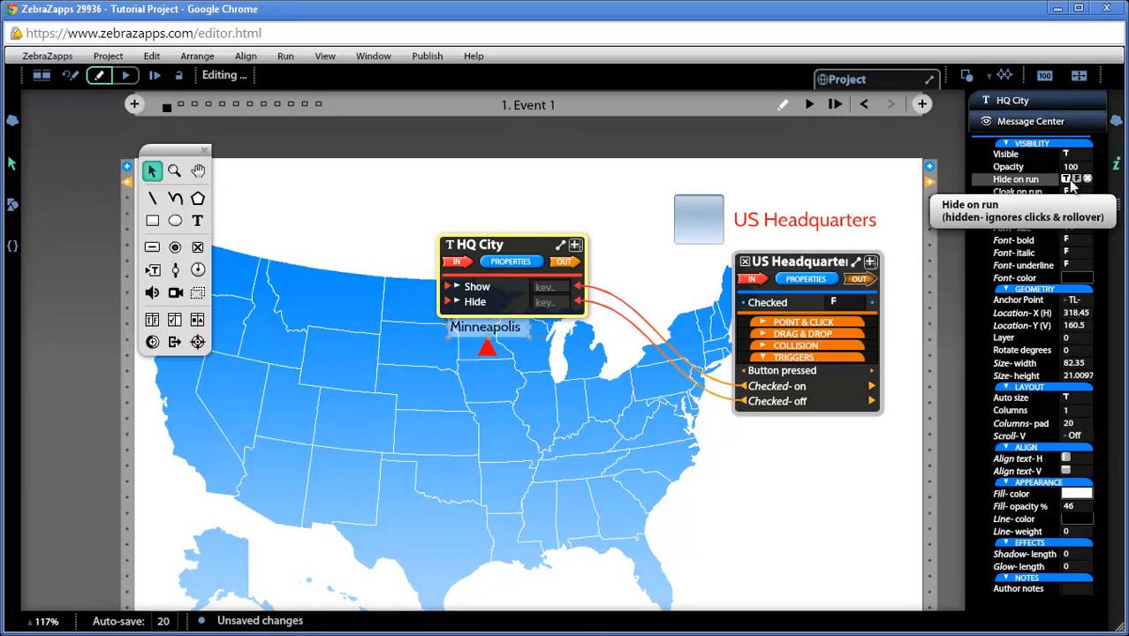
Step: Run the project and toggle the US Headquarters checkbox several times to test the label and triangle
{"action": "left_click", "coordinate": [809, 104]}
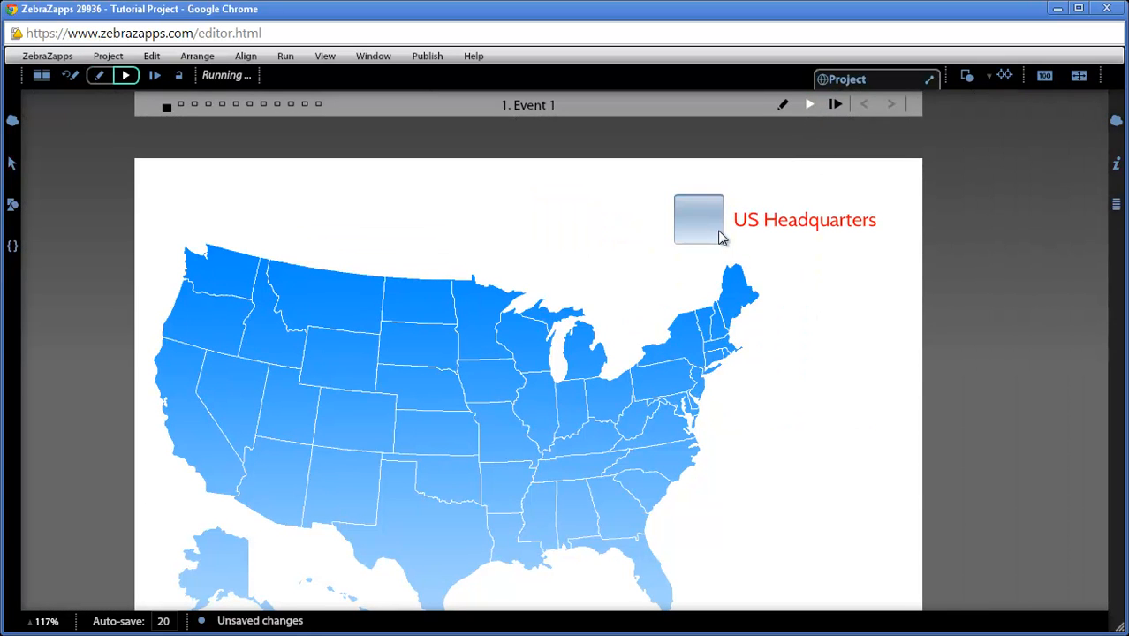
{"action": "left_click", "coordinate": [712, 226]}
{"action": "left_click", "coordinate": [712, 226]}
{"action": "left_click", "coordinate": [711, 226]}
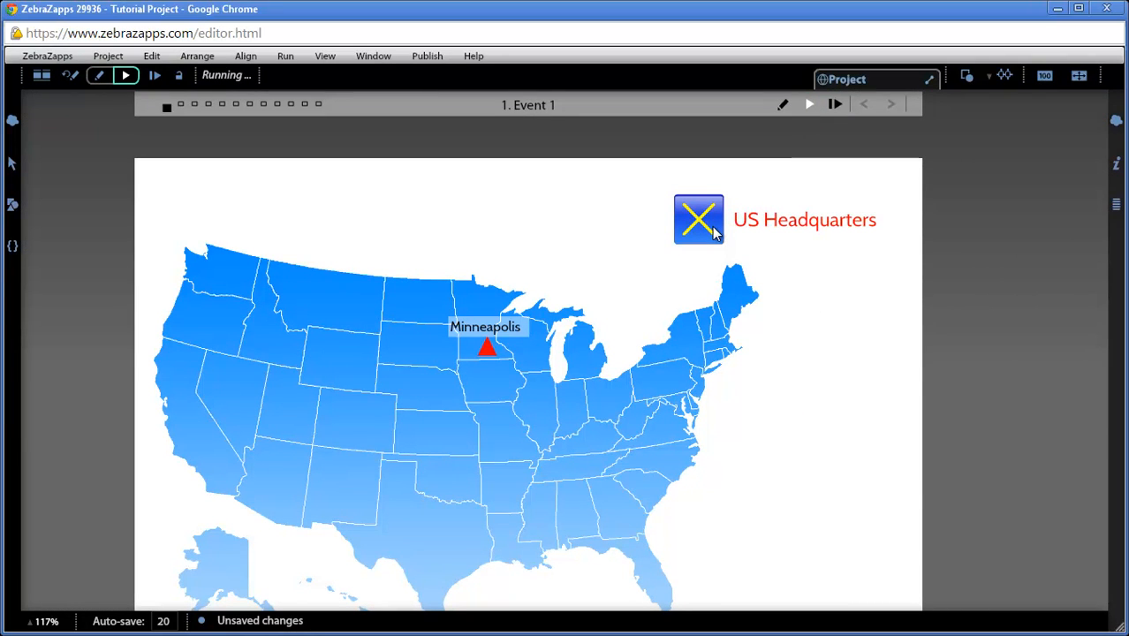
{"action": "left_click", "coordinate": [713, 229]}
{"action": "left_click", "coordinate": [713, 229]}
{"action": "left_click", "coordinate": [713, 229]}
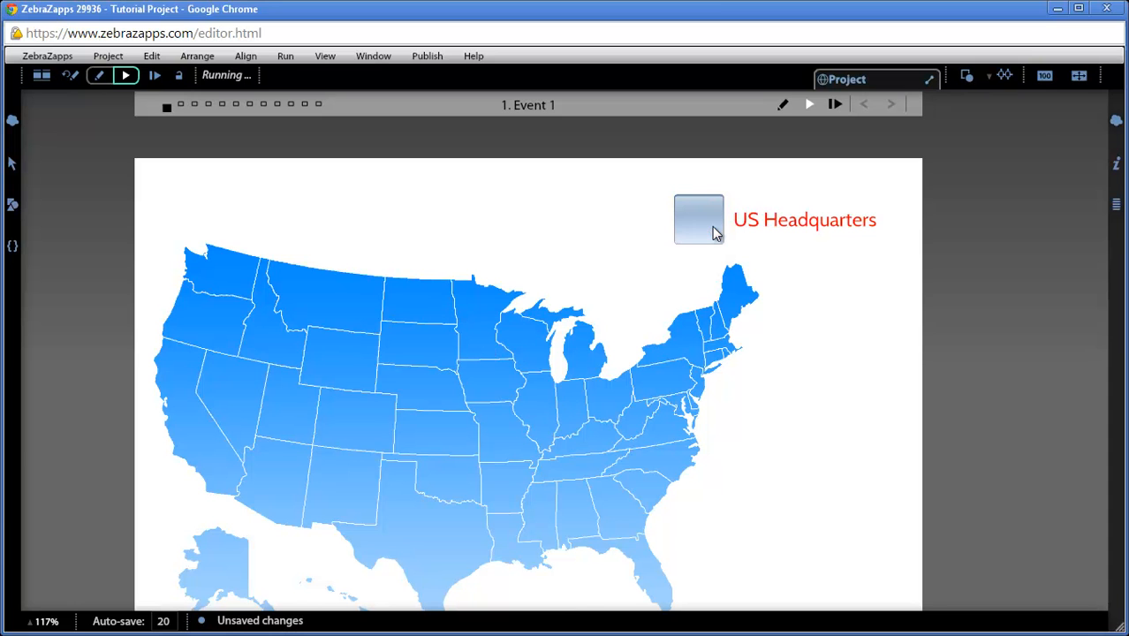
{"action": "left_click", "coordinate": [71, 76]}
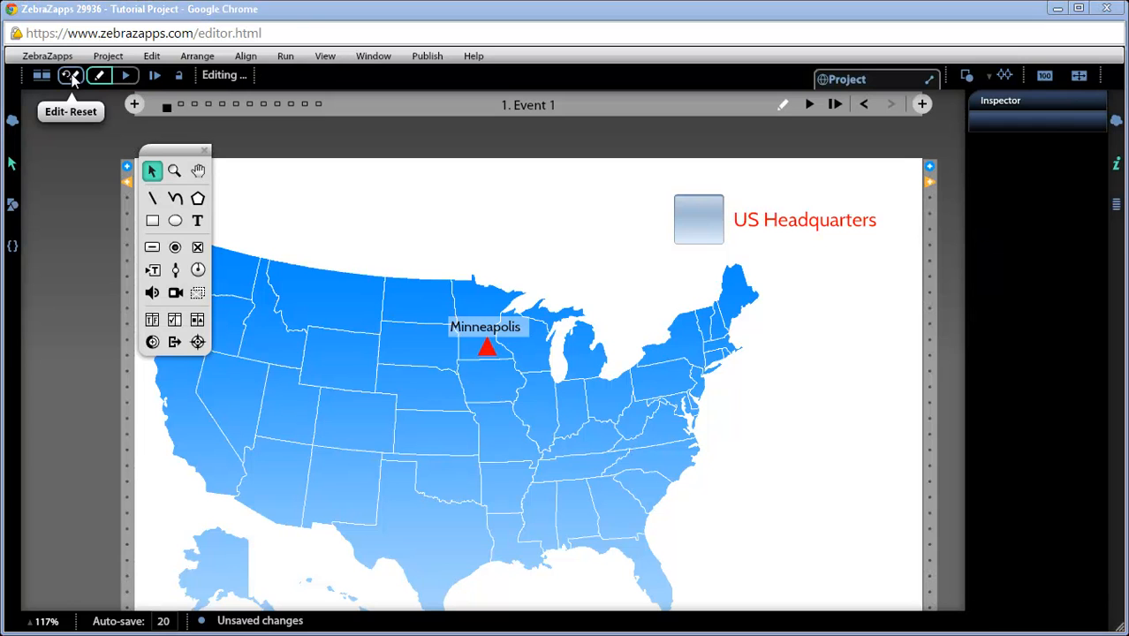